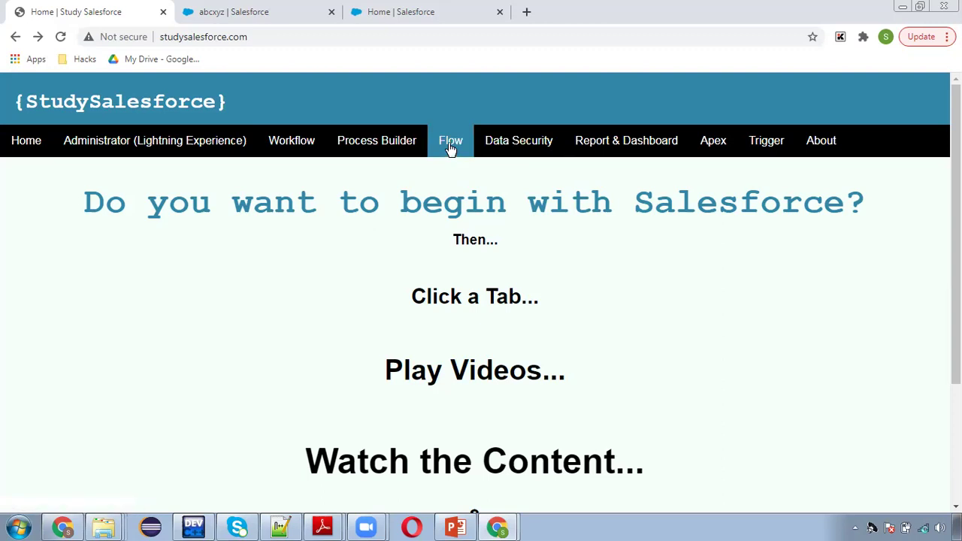
Browse the StudySalesforce Flow page and scroll through the Flow Builder video titles
{"action": "left_click", "coordinate": [451, 148]}
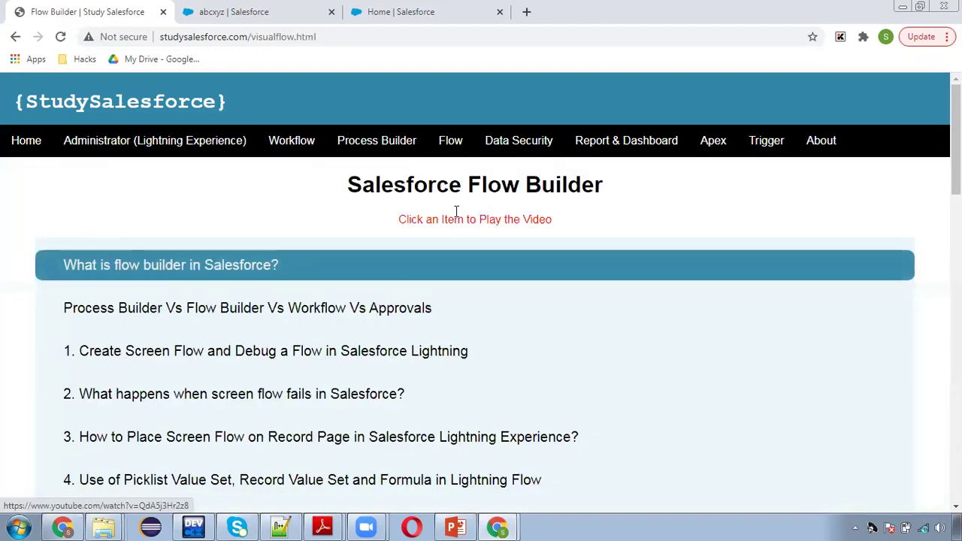
{"action": "scroll", "coordinate": [412, 344], "scroll_direction": "down", "scroll_amount": 5}
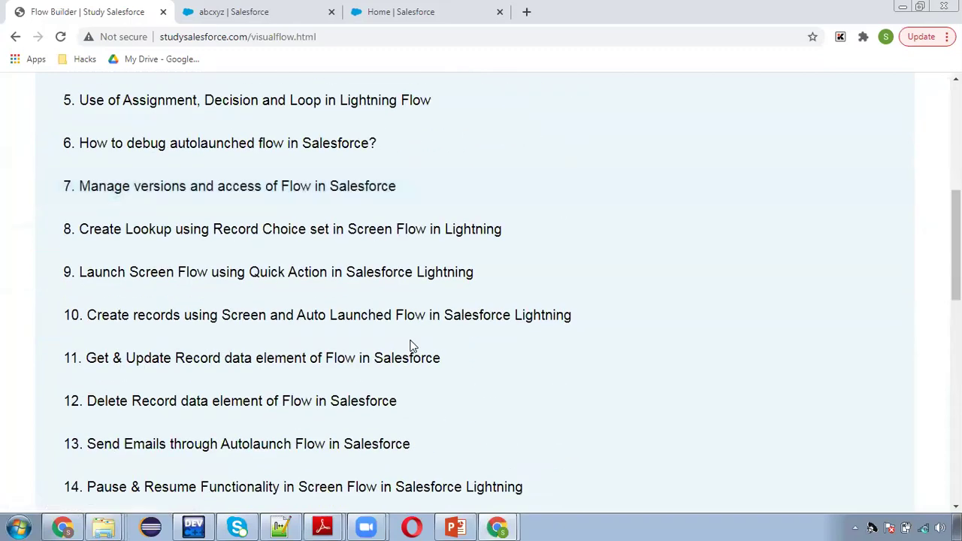
{"action": "scroll", "coordinate": [412, 343], "scroll_direction": "down", "scroll_amount": 4}
{"action": "scroll", "coordinate": [410, 345], "scroll_direction": "up", "scroll_amount": 10}
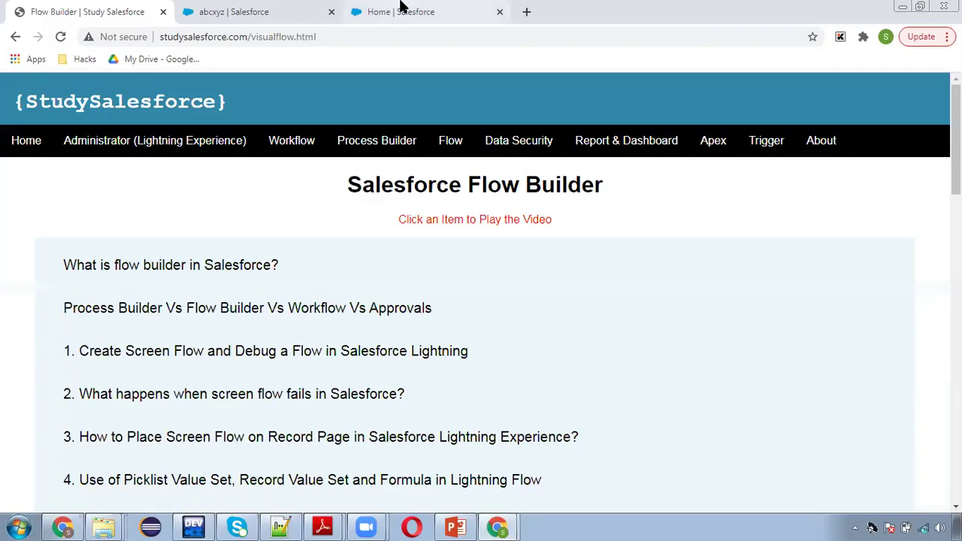
In Setup, find Flows via a Quick Find search for 'flow' and start a New Flow
{"action": "left_click", "coordinate": [400, 9]}
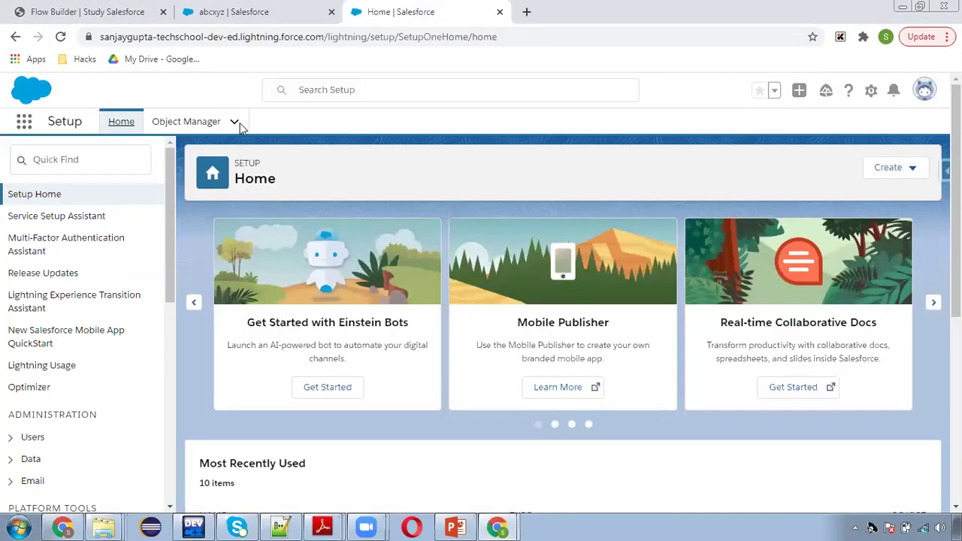
{"action": "left_click", "coordinate": [75, 165]}
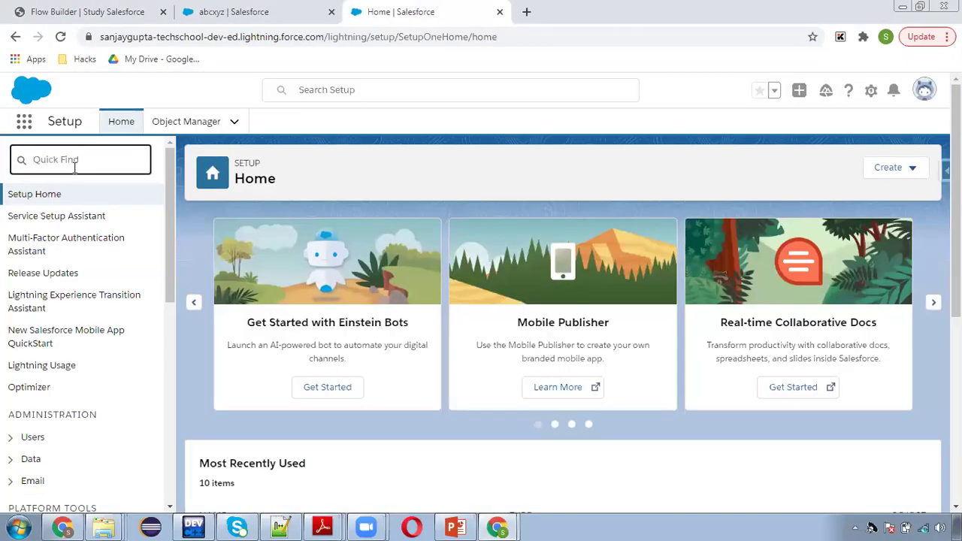
{"action": "type", "text": "flow"}
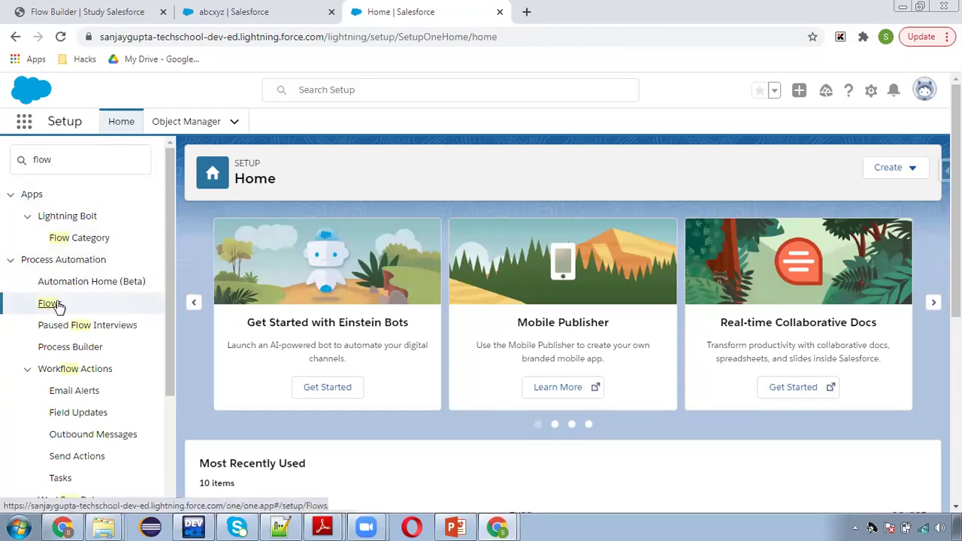
{"action": "left_click", "coordinate": [81, 310]}
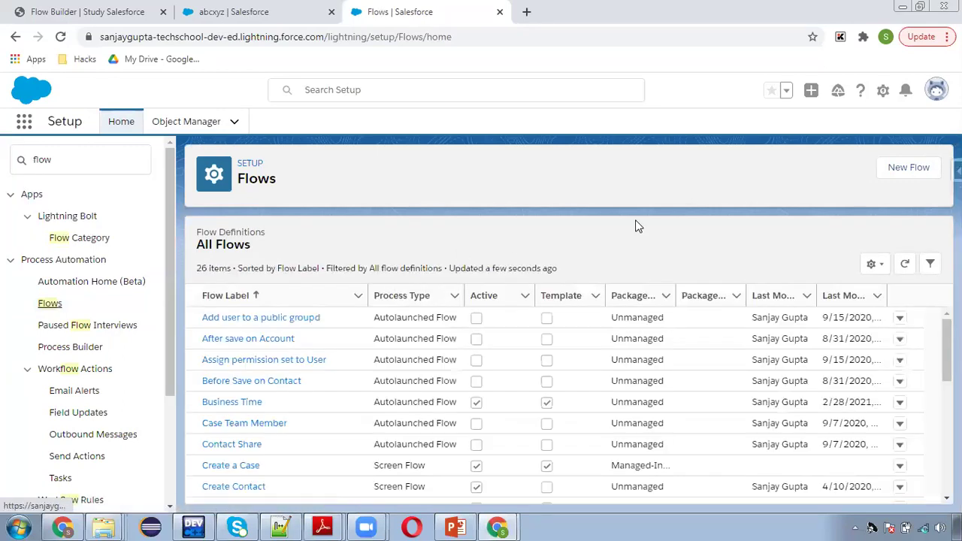
{"action": "left_click", "coordinate": [892, 176]}
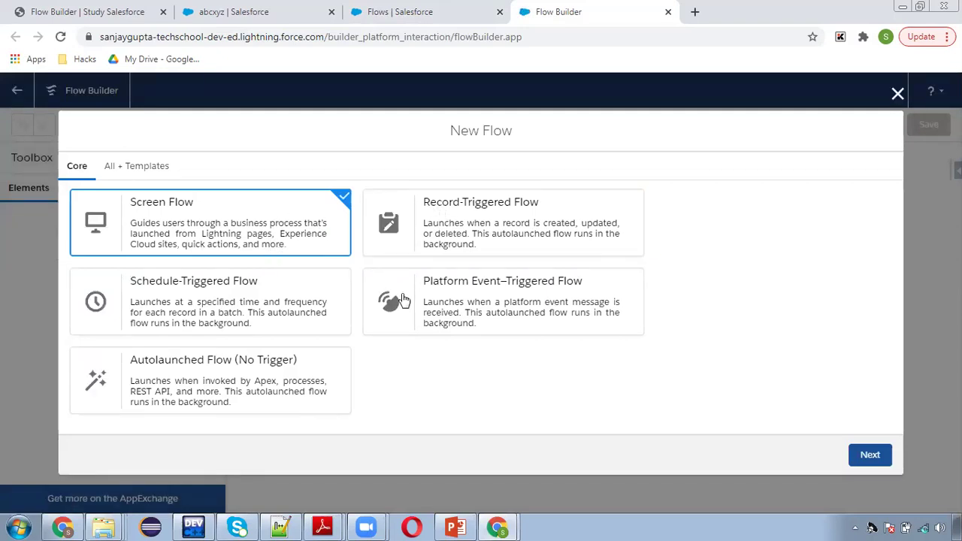
Create a freeform Screen Flow and drop a Screen element below the Start node
{"action": "left_click", "coordinate": [870, 455]}
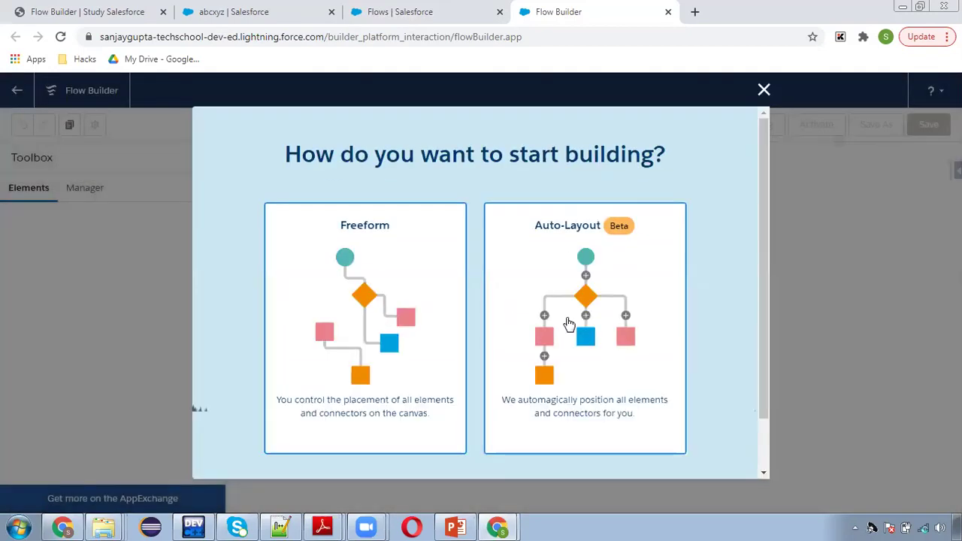
{"action": "left_click", "coordinate": [435, 321]}
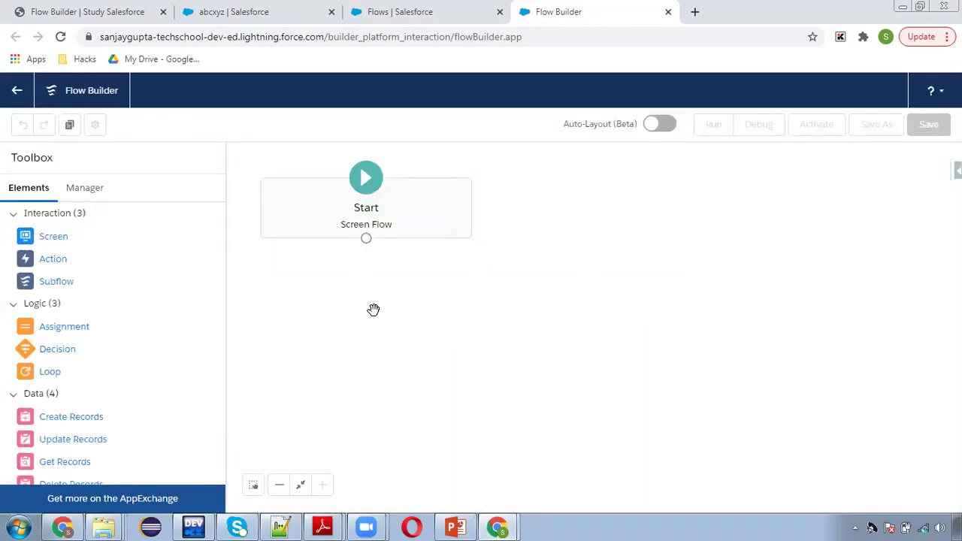
{"action": "left_click_drag", "start_coordinate": [332, 258], "coordinate": [335, 255]}
{"action": "left_click_drag", "start_coordinate": [59, 242], "coordinate": [381, 278]}
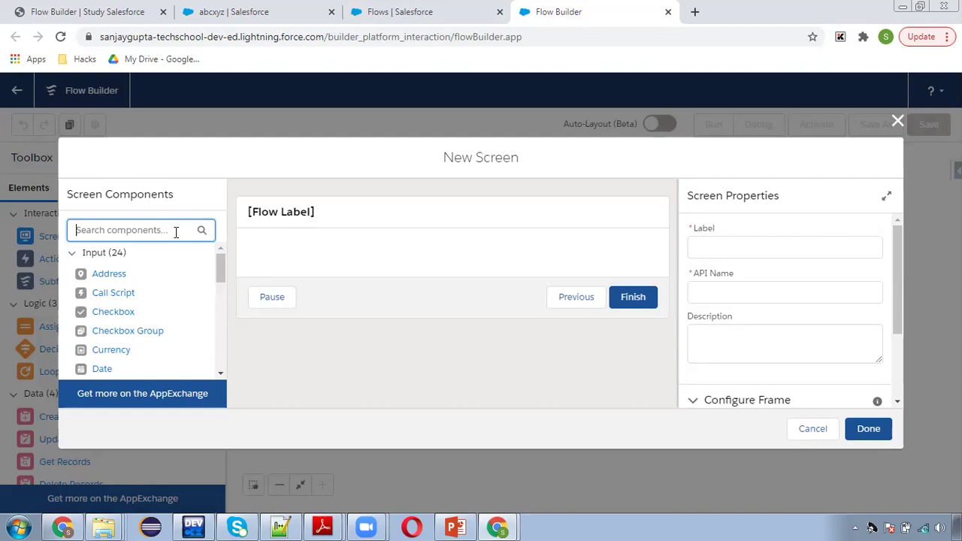
Add a Number input labelled 'How Many Contacts?' to the new screen
{"action": "type", "text": "nu"}
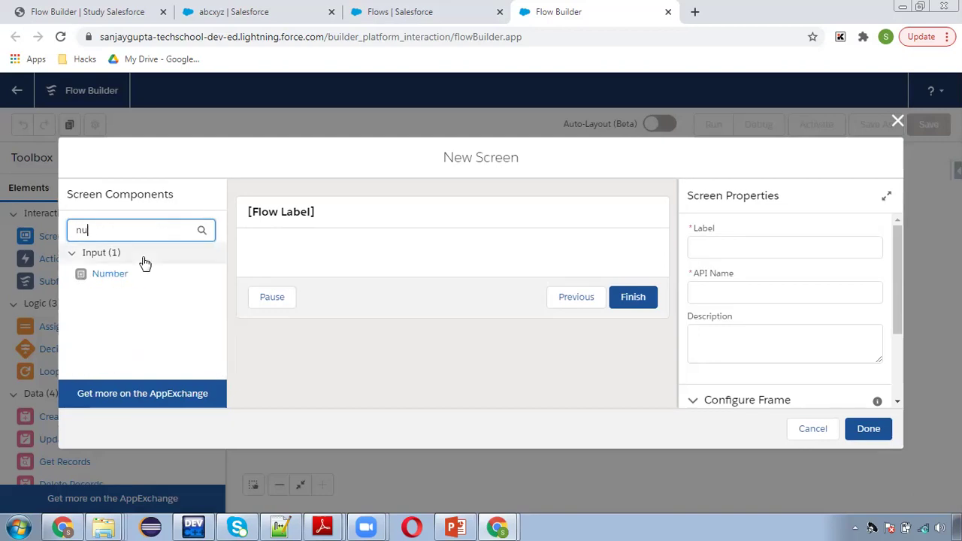
{"action": "left_click_drag", "start_coordinate": [103, 277], "coordinate": [259, 251]}
{"action": "left_click", "coordinate": [699, 248]}
{"action": "type", "text": "How"}
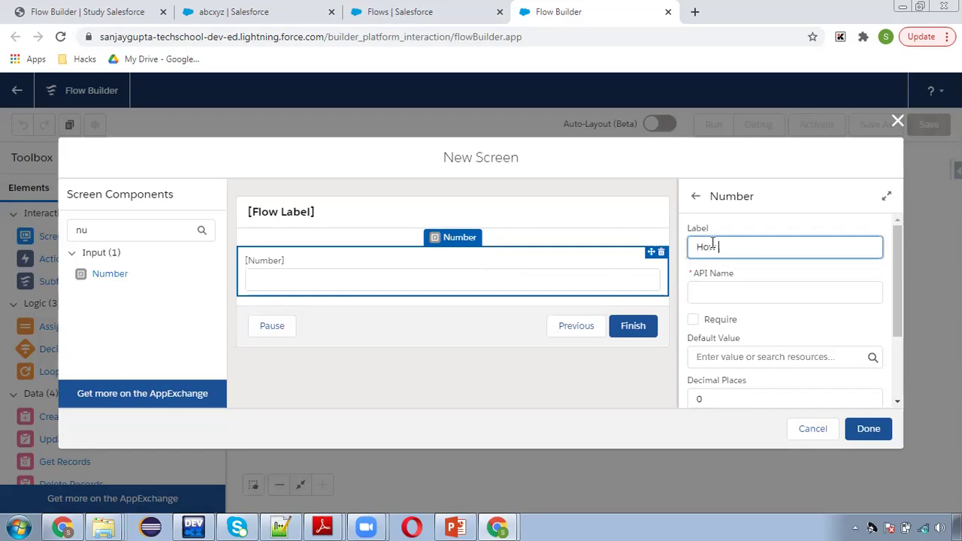
{"action": "type", "text": " Many Contacts?"}
{"action": "left_click", "coordinate": [707, 295]}
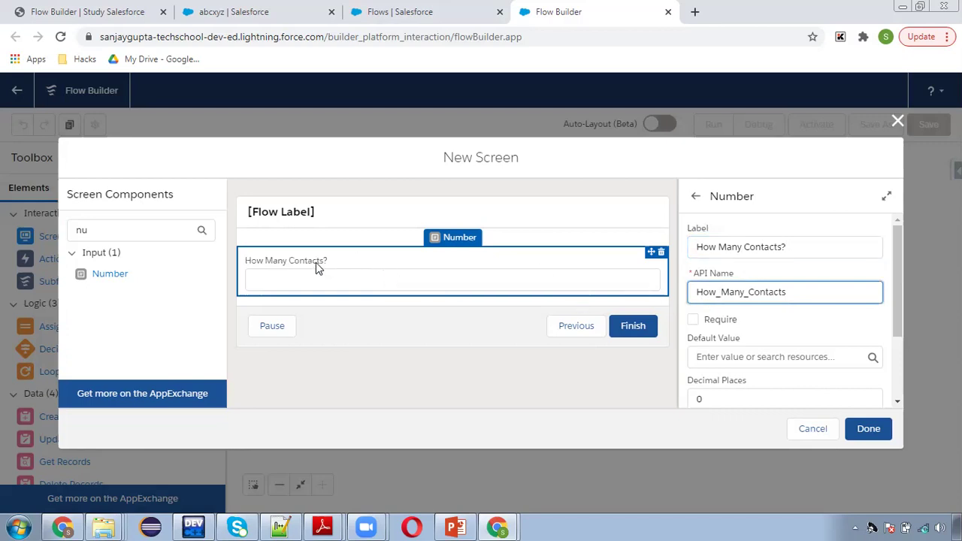
Label the screen Screen1 and finish adding it to the flow
{"action": "left_click", "coordinate": [594, 203]}
{"action": "left_click", "coordinate": [741, 244]}
{"action": "type", "text": "Screen1"}
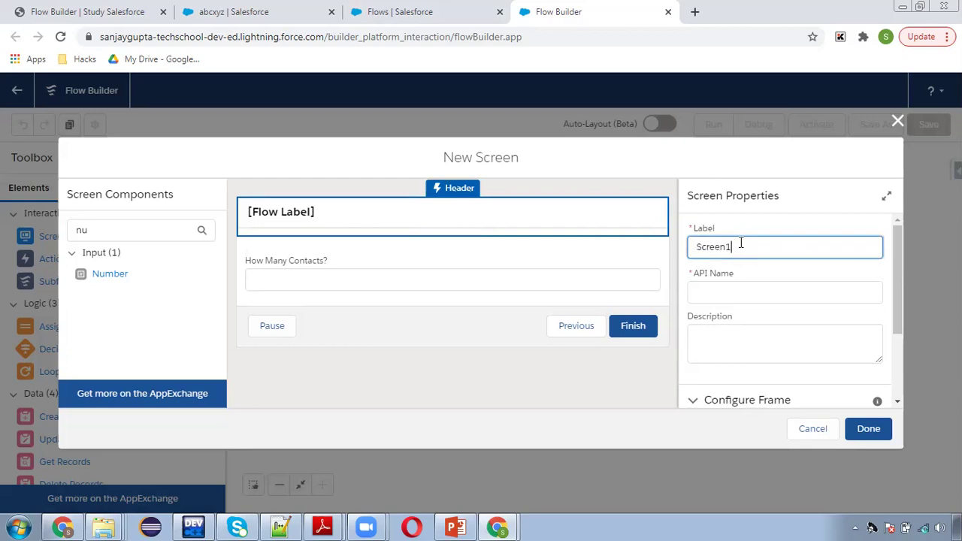
{"action": "left_click", "coordinate": [736, 295]}
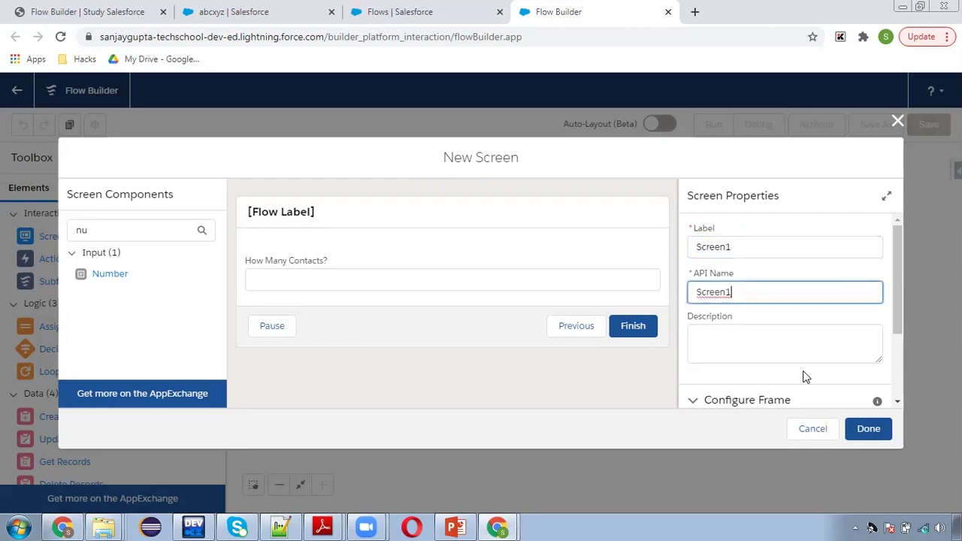
{"action": "left_click", "coordinate": [868, 428]}
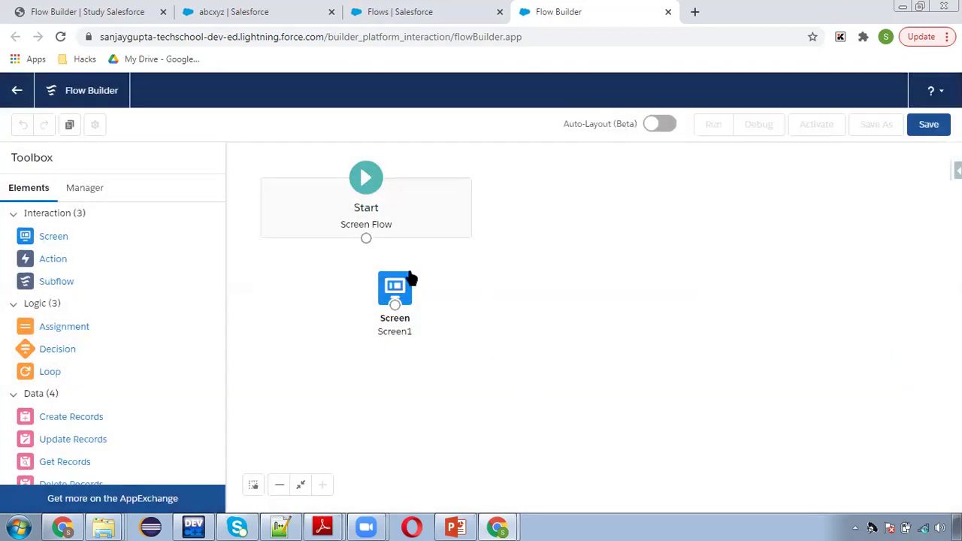
Place Screen1 below Start and connect Start to Screen1
{"action": "left_click_drag", "start_coordinate": [399, 289], "coordinate": [319, 310]}
{"action": "left_click_drag", "start_coordinate": [365, 239], "coordinate": [316, 275]}
{"action": "left_click_drag", "start_coordinate": [365, 241], "coordinate": [308, 307]}
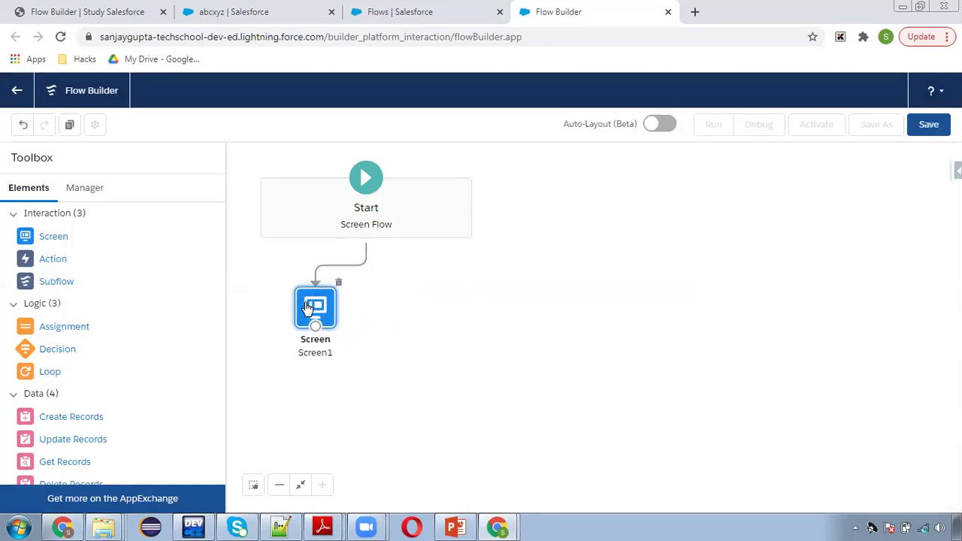
Begin a new Variable resource with API name recordId from the Manager
{"action": "left_click", "coordinate": [83, 187]}
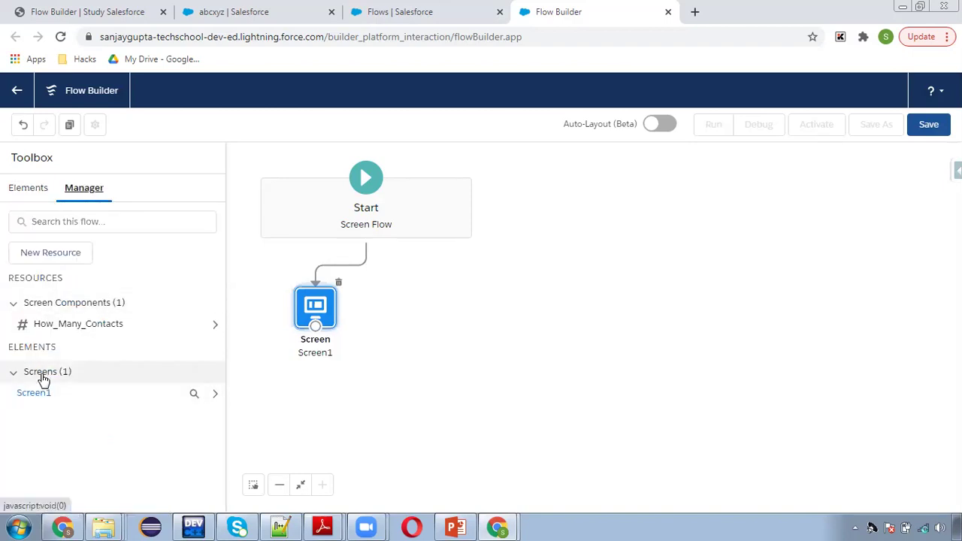
{"action": "left_click", "coordinate": [51, 255]}
{"action": "left_click", "coordinate": [303, 241]}
{"action": "left_click", "coordinate": [261, 282]}
{"action": "left_click", "coordinate": [260, 275]}
{"action": "type", "text": "recordId"}
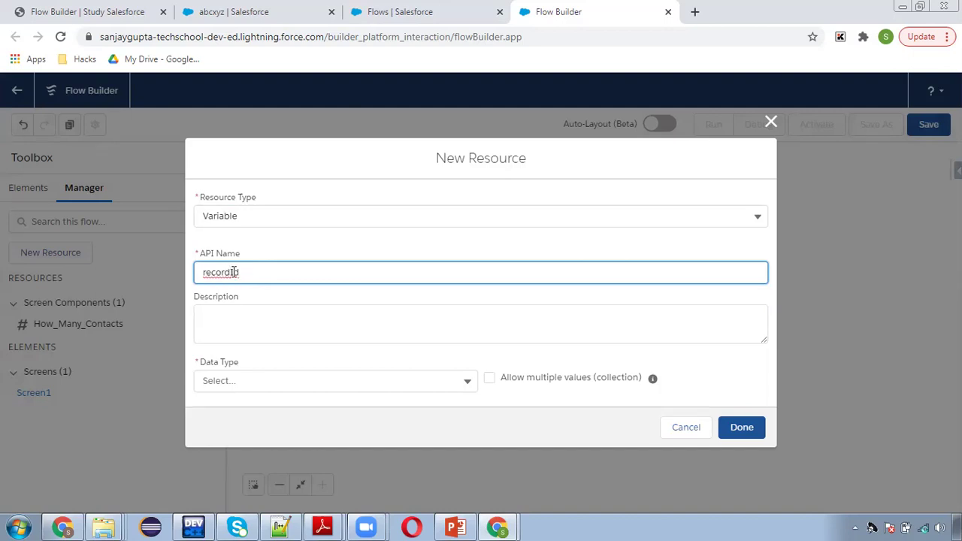
Make recordId a Text variable available for input and save it
{"action": "left_click", "coordinate": [256, 293]}
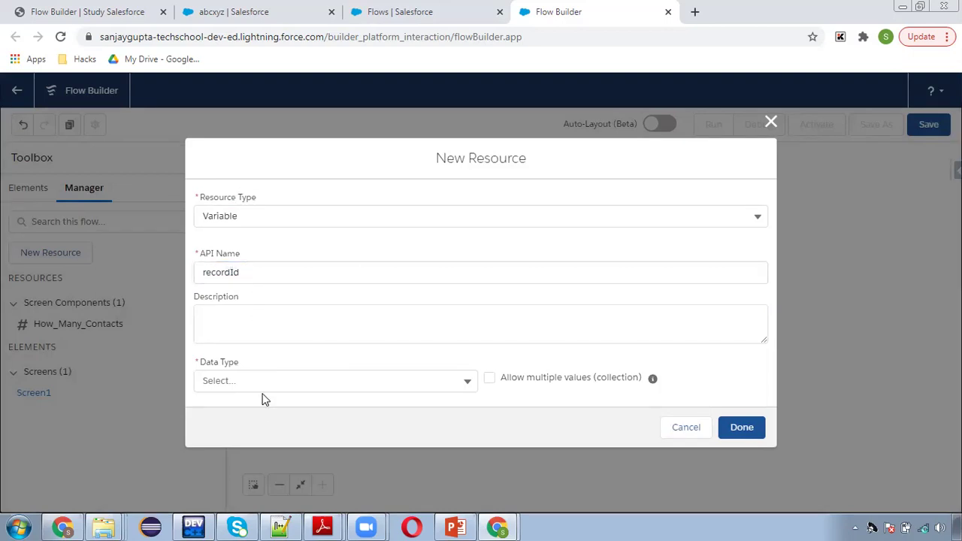
{"action": "left_click", "coordinate": [263, 385]}
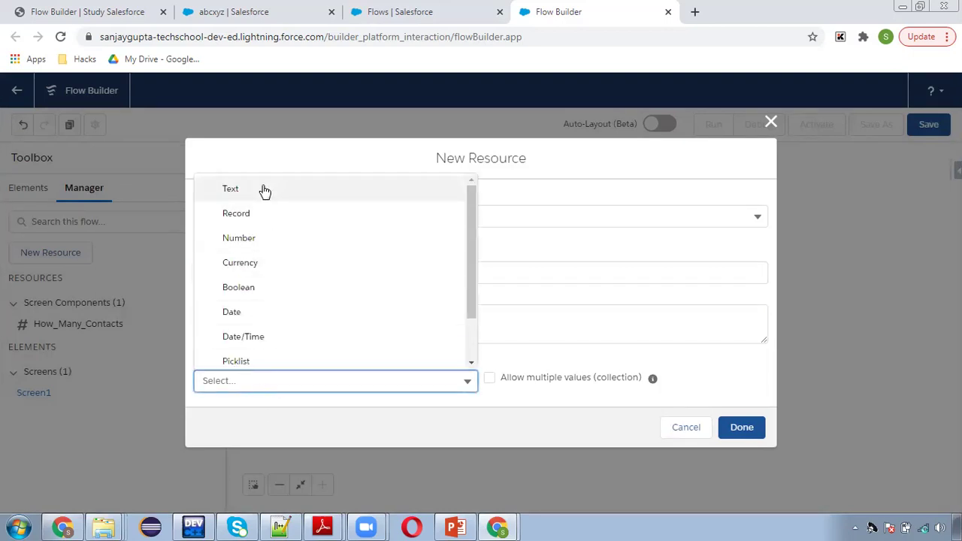
{"action": "left_click", "coordinate": [264, 189]}
{"action": "scroll", "coordinate": [239, 410], "scroll_direction": "down", "scroll_amount": 1}
{"action": "left_click", "coordinate": [199, 406]}
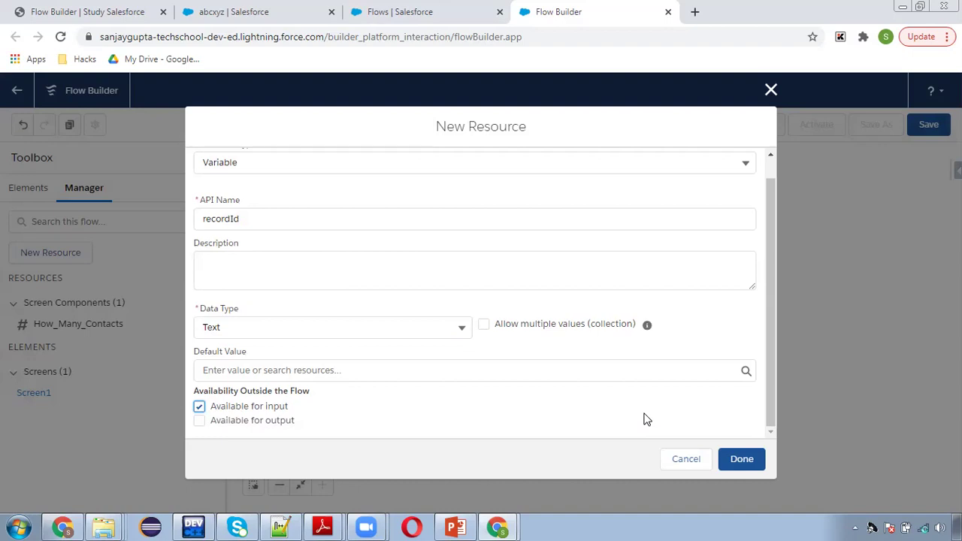
{"action": "left_click", "coordinate": [738, 459]}
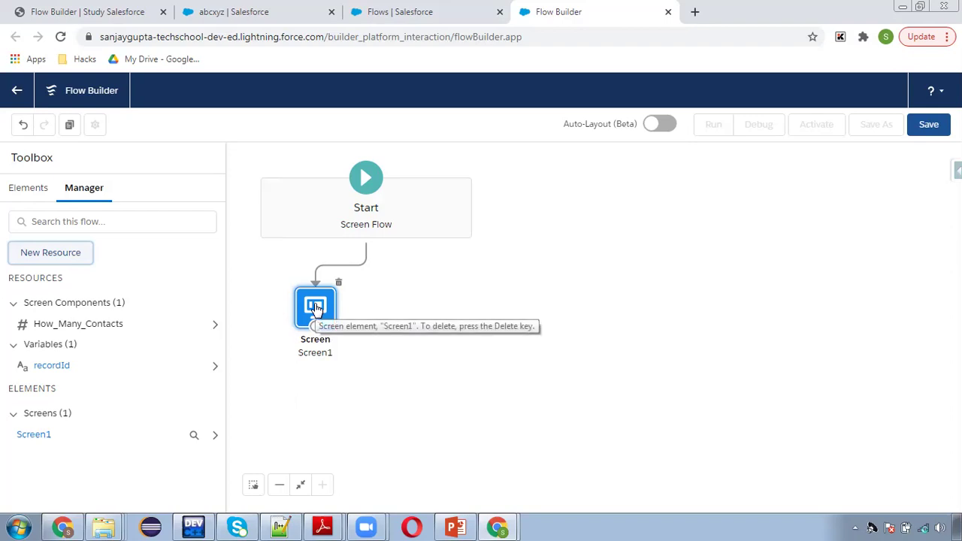
Start another Variable resource with API name counter
{"action": "left_click", "coordinate": [65, 252]}
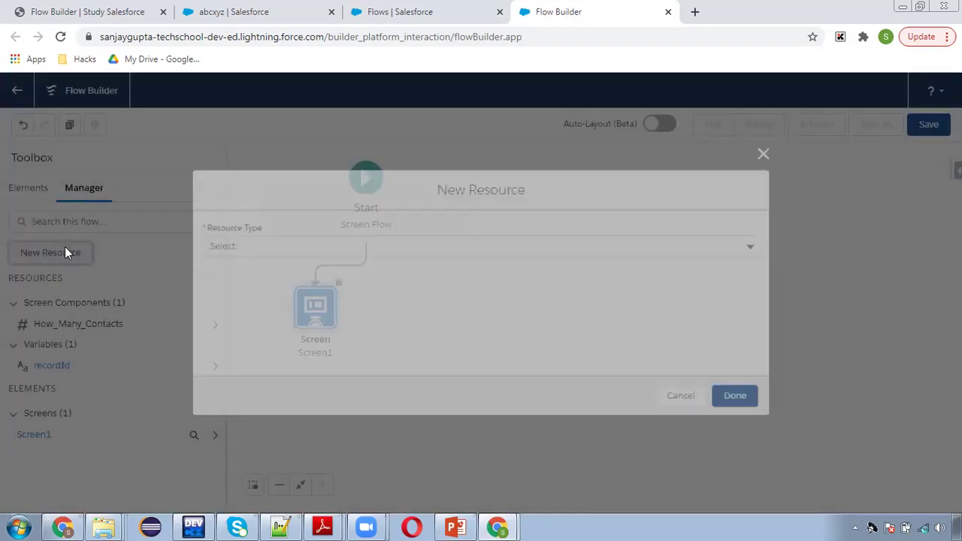
{"action": "left_click", "coordinate": [216, 247]}
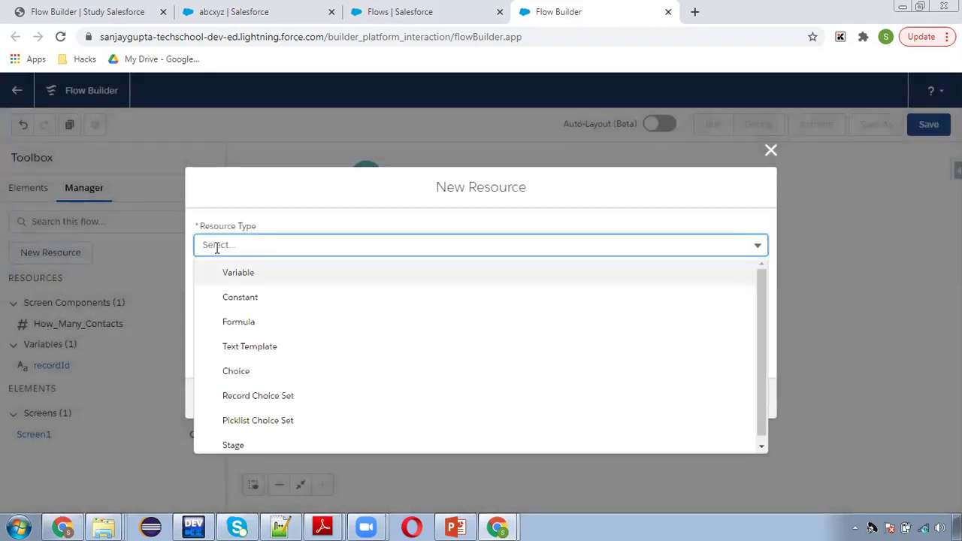
{"action": "left_click", "coordinate": [245, 274]}
{"action": "left_click", "coordinate": [247, 275]}
{"action": "type", "text": "counter"}
Make counter a Number with 0 decimal places and default value 0, and save it
{"action": "left_click", "coordinate": [239, 381]}
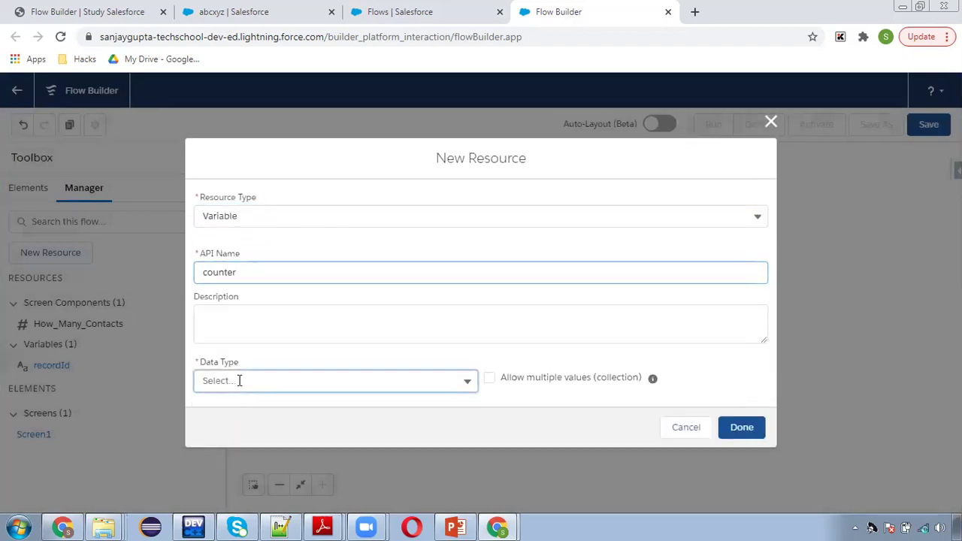
{"action": "scroll", "coordinate": [294, 324], "scroll_direction": "down", "scroll_amount": 1}
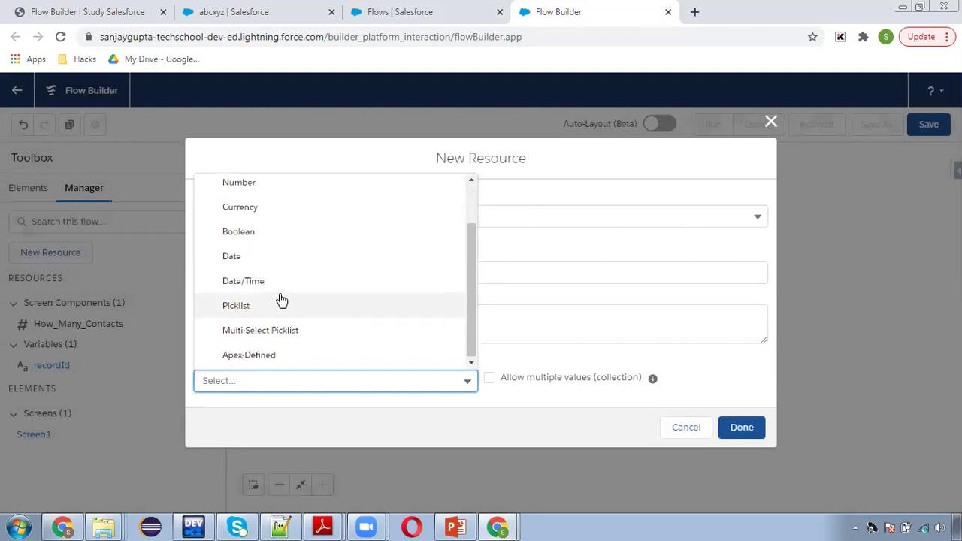
{"action": "scroll", "coordinate": [279, 301], "scroll_direction": "up", "scroll_amount": 1}
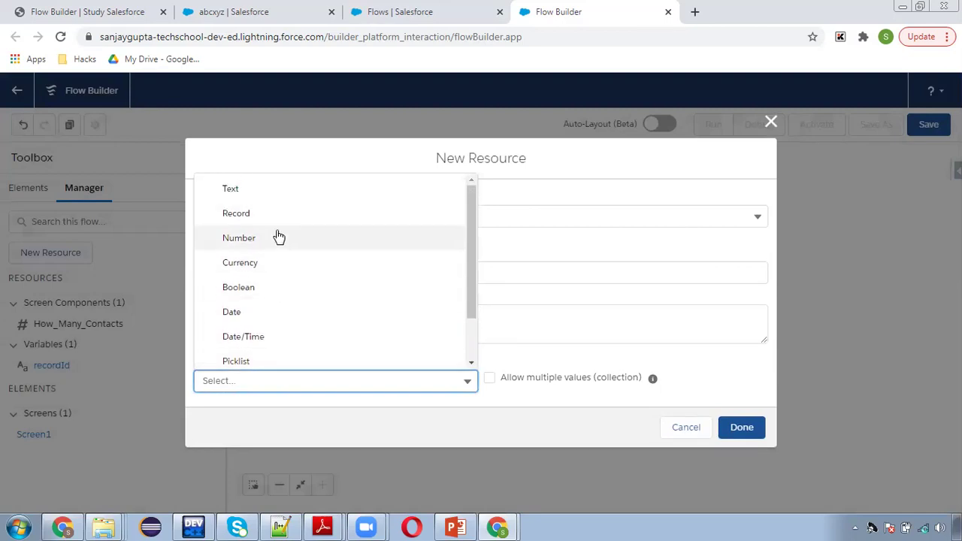
{"action": "left_click", "coordinate": [275, 238]}
{"action": "left_click", "coordinate": [237, 396]}
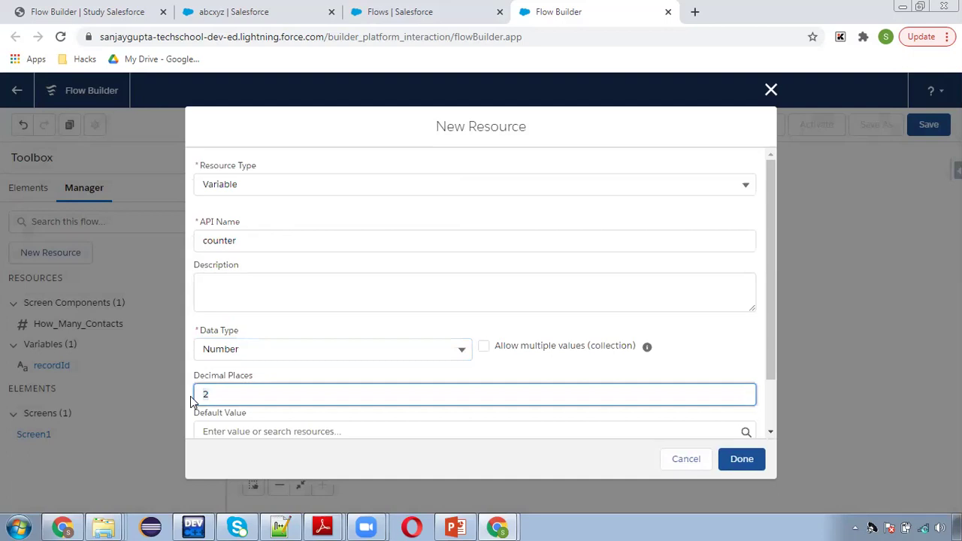
{"action": "scroll", "coordinate": [279, 373], "scroll_direction": "down", "scroll_amount": 1}
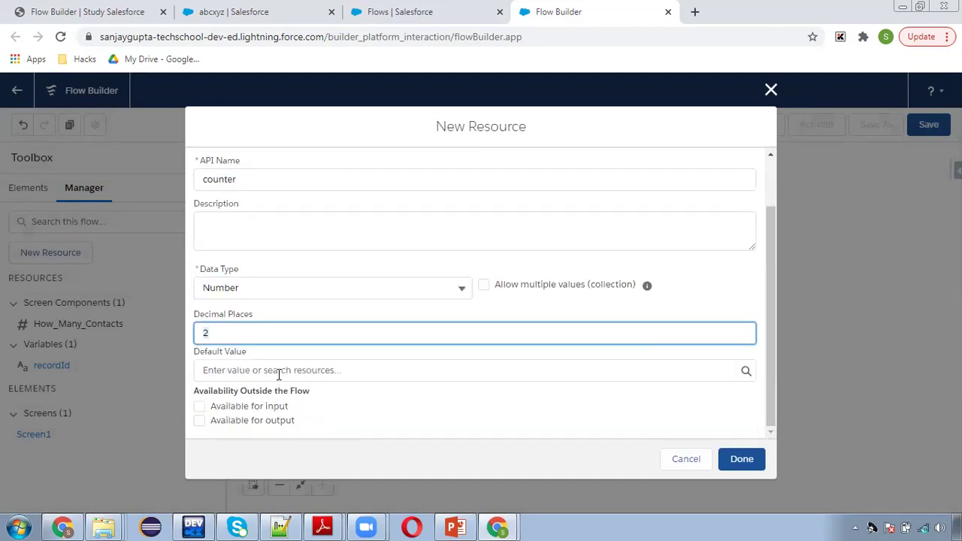
{"action": "type", "text": "0"}
{"action": "left_click", "coordinate": [279, 370]}
{"action": "type", "text": "0"}
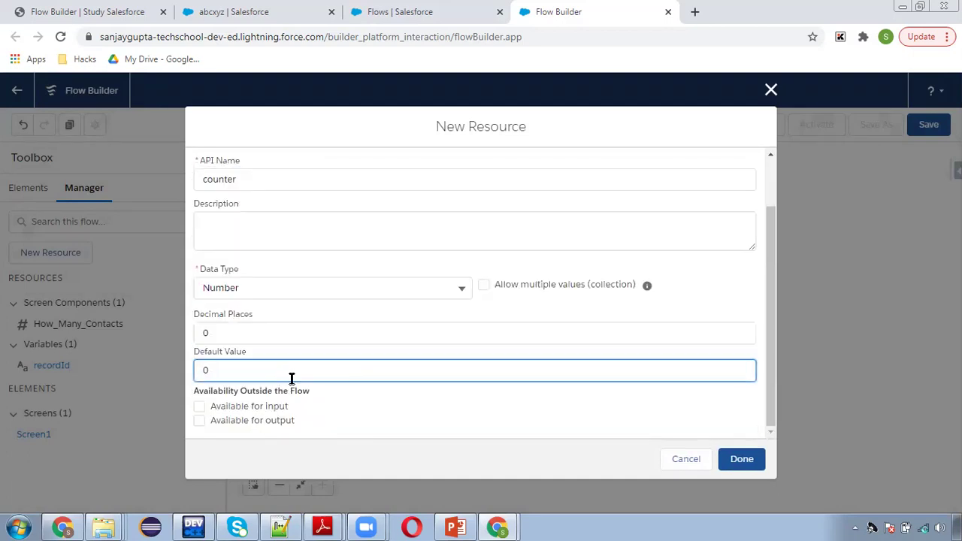
{"action": "key", "text": "Return"}
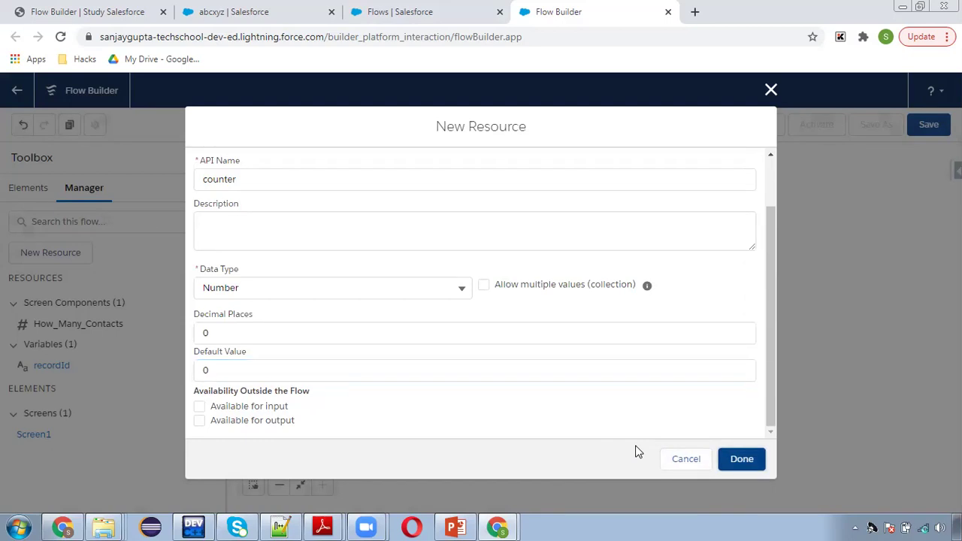
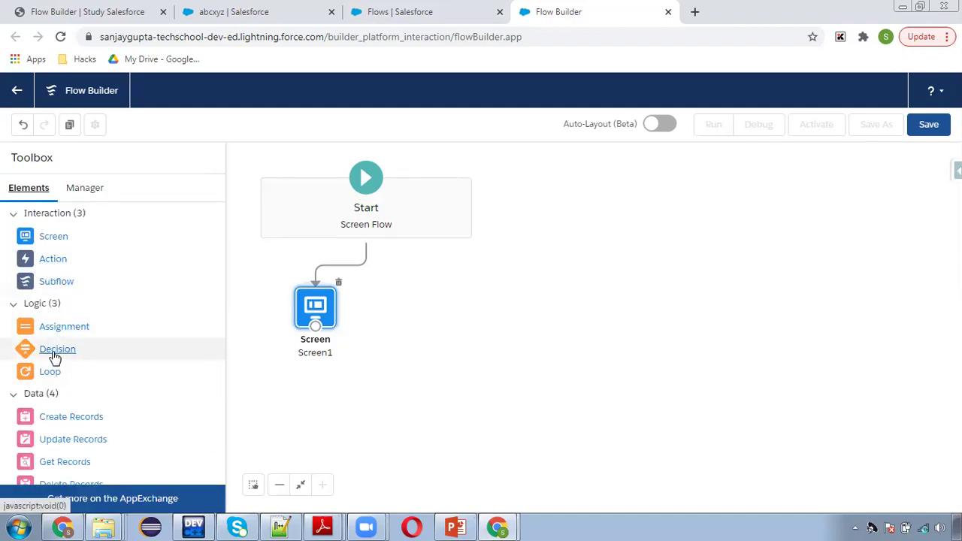
Add a Decision element labelled 'check counter' to the flow
{"action": "left_click_drag", "start_coordinate": [55, 360], "coordinate": [413, 301]}
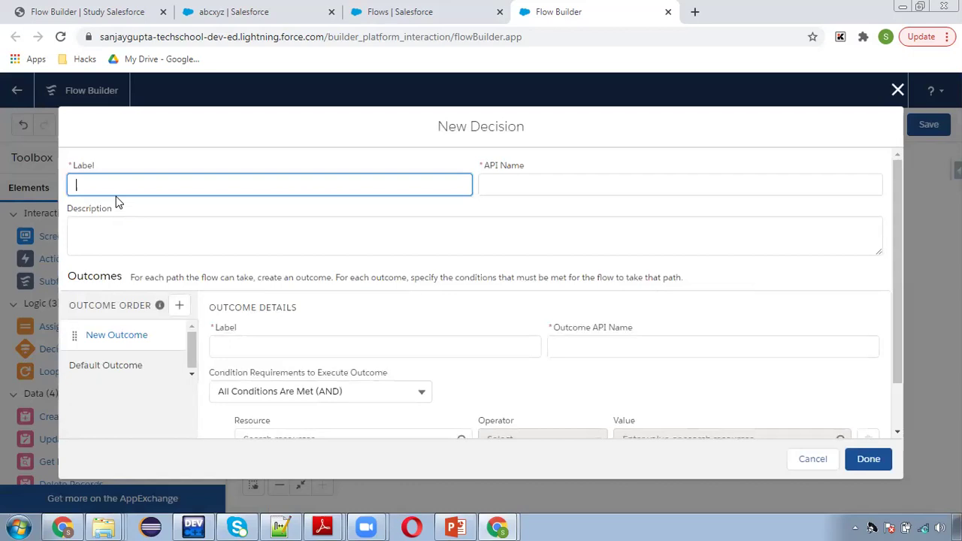
{"action": "type", "text": "check counter"}
{"action": "left_click", "coordinate": [498, 187]}
Label the first outcome 'Did we finish creating Contact, Yes?' and generate its API name
{"action": "left_click", "coordinate": [276, 343]}
{"action": "scroll", "coordinate": [276, 343], "scroll_direction": "down", "scroll_amount": 1}
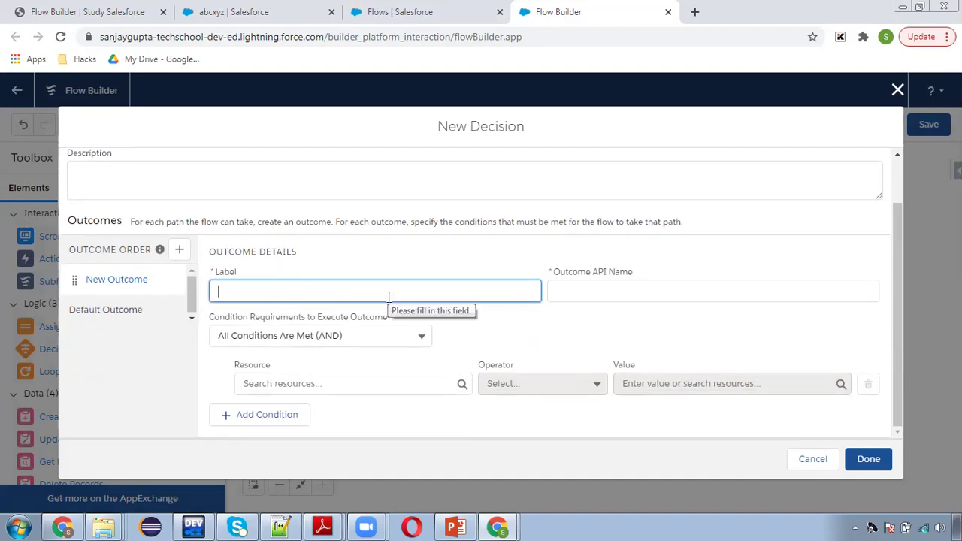
{"action": "type", "text": "le"}
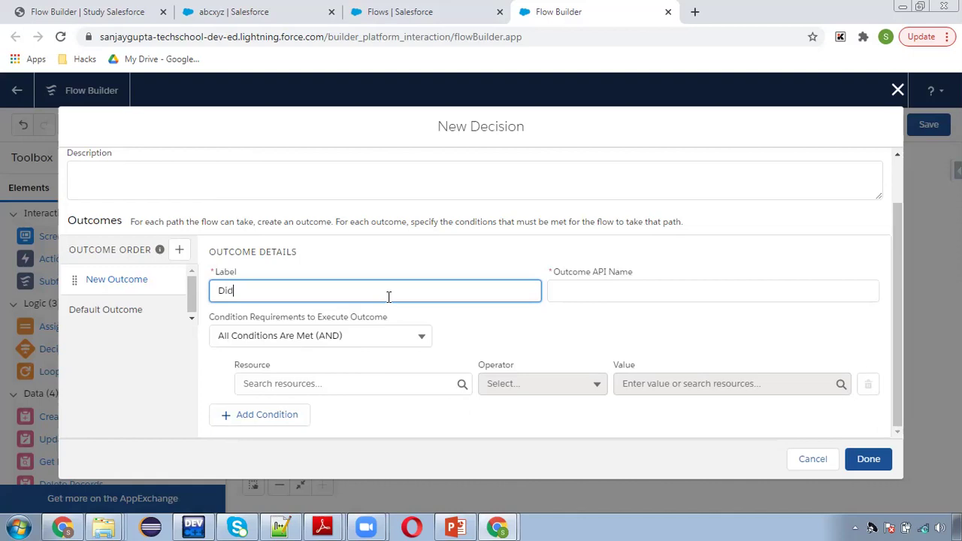
{"action": "type", "text": "we finish creating Contact"}
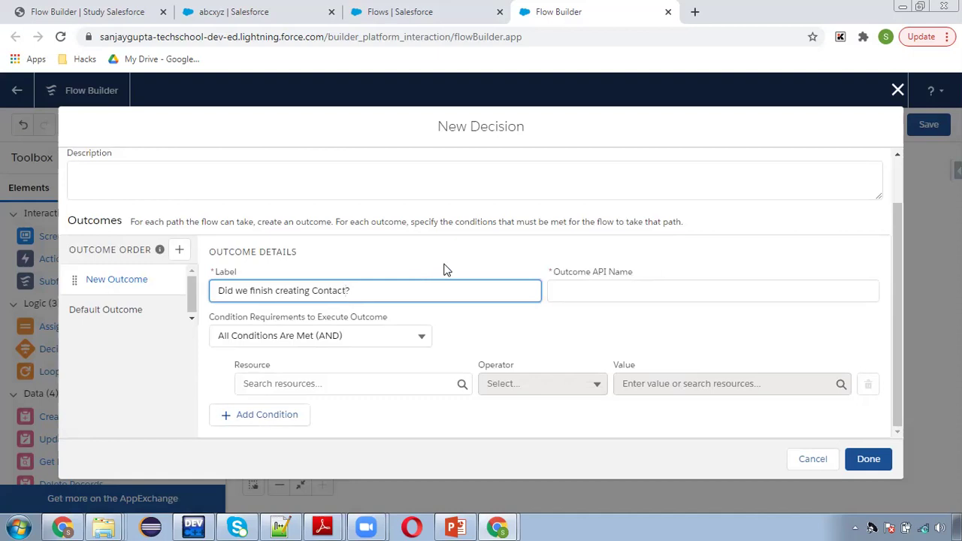
{"action": "type", "text": ", Yes"}
{"action": "left_click", "coordinate": [576, 296]}
{"action": "left_click", "coordinate": [362, 383]}
Make the Yes outcome require counter Greater Than How_Many_Contacts, then add a second outcome
{"action": "type", "text": "count"}
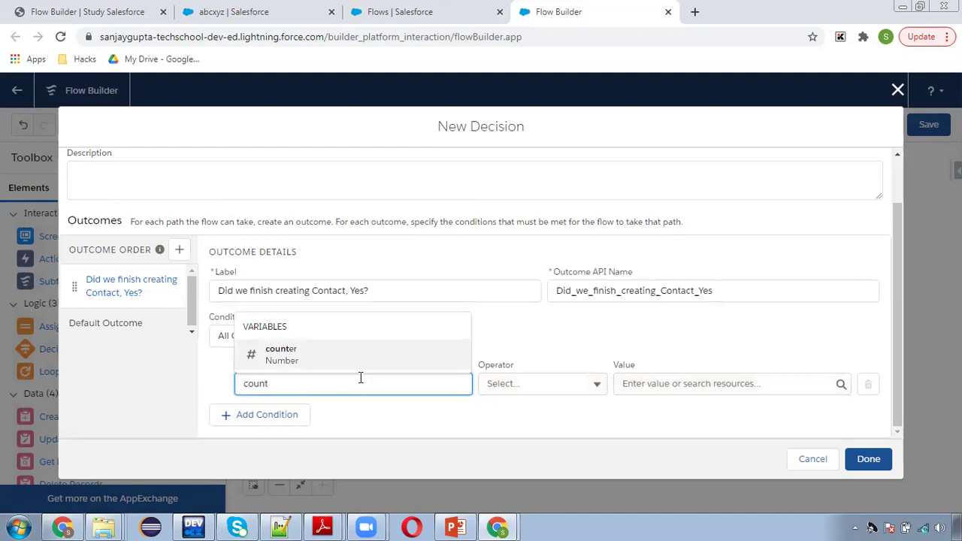
{"action": "left_click", "coordinate": [359, 362]}
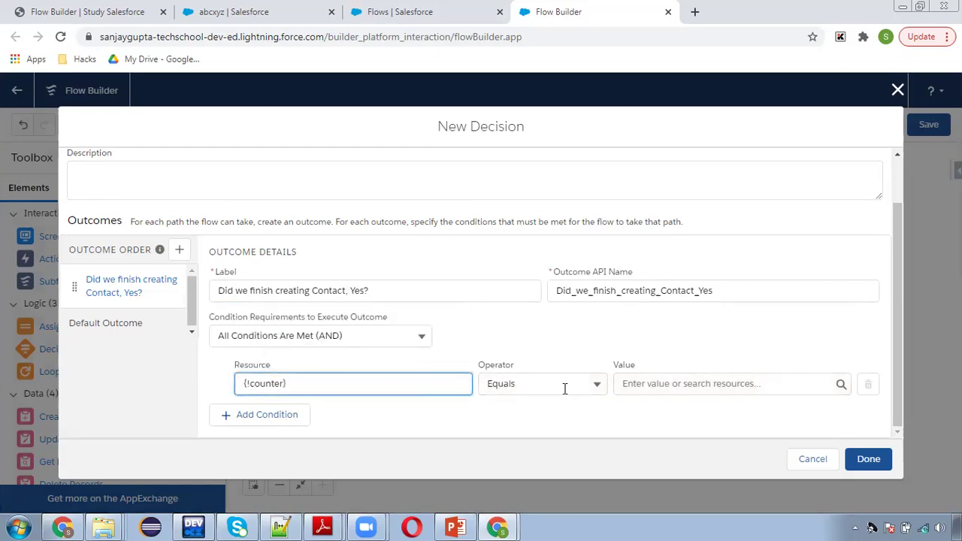
{"action": "left_click", "coordinate": [540, 387]}
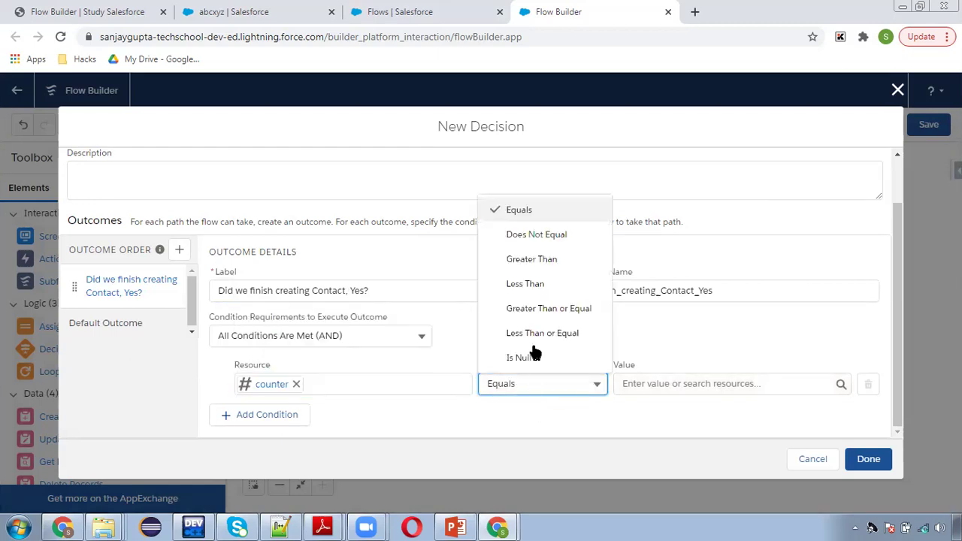
{"action": "left_click", "coordinate": [551, 261]}
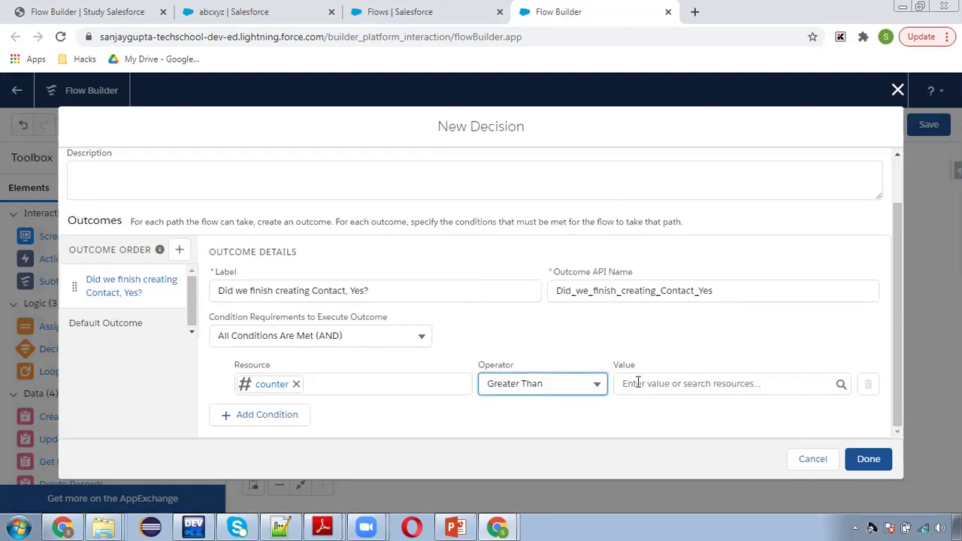
{"action": "left_click", "coordinate": [638, 384]}
{"action": "type", "text": "u"}
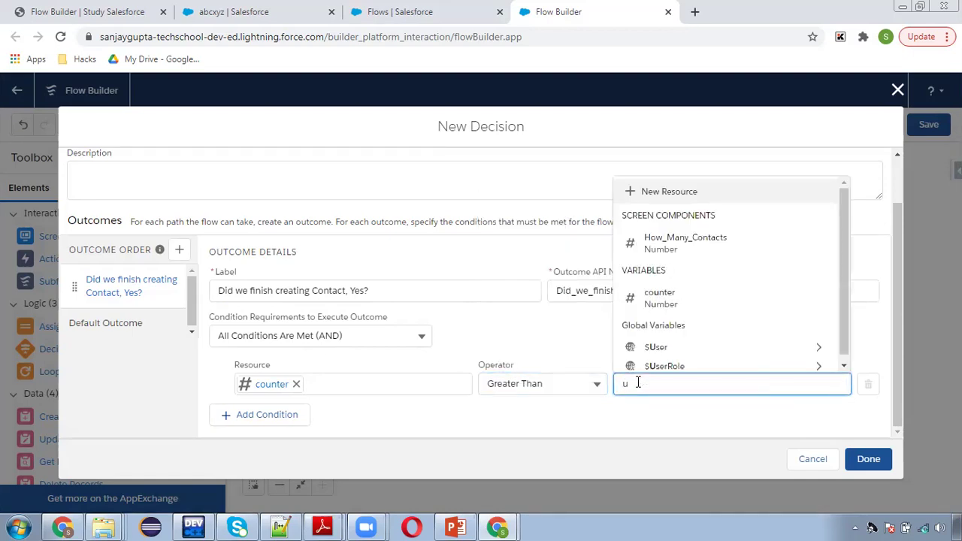
{"action": "key", "text": "BackSpace"}
{"action": "type", "text": "number"}
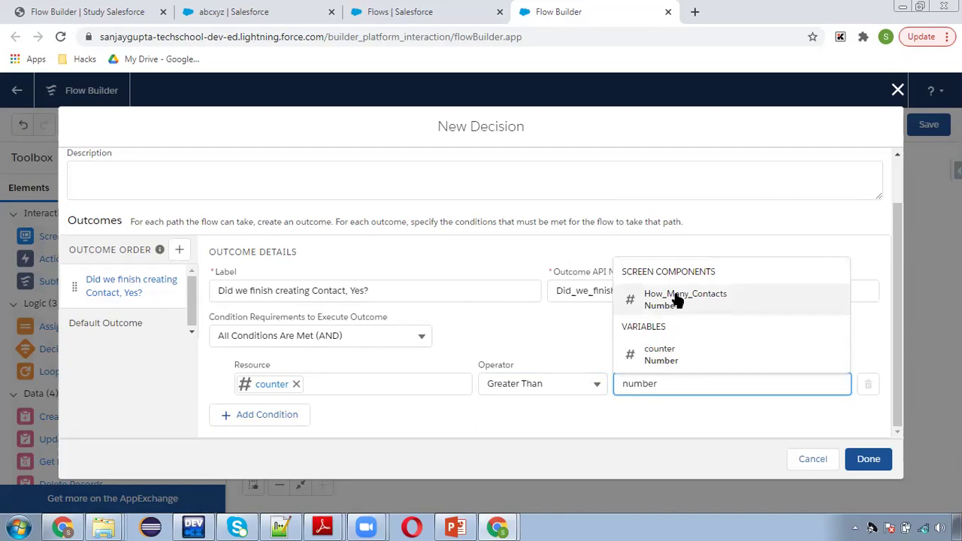
{"action": "left_click", "coordinate": [677, 299]}
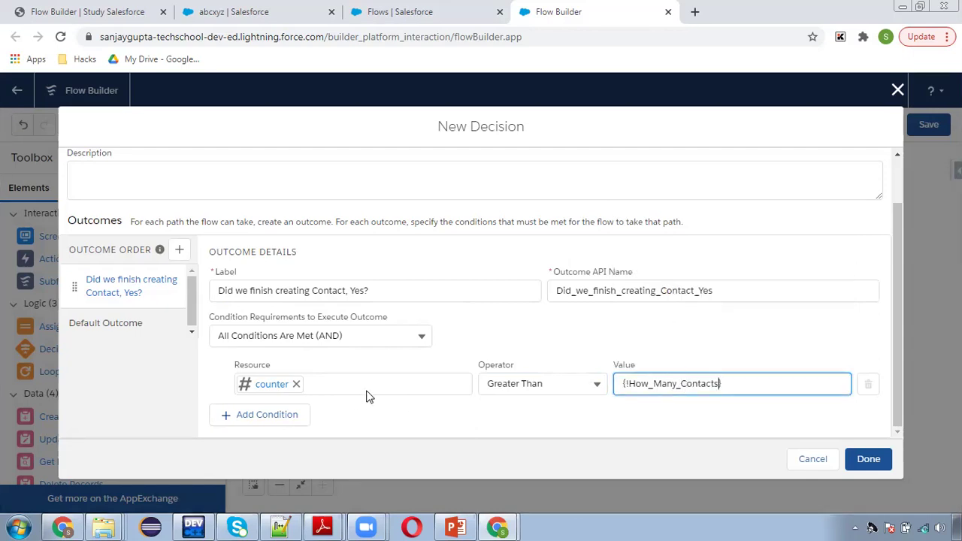
{"action": "left_click", "coordinate": [179, 249]}
{"action": "left_click", "coordinate": [255, 299]}
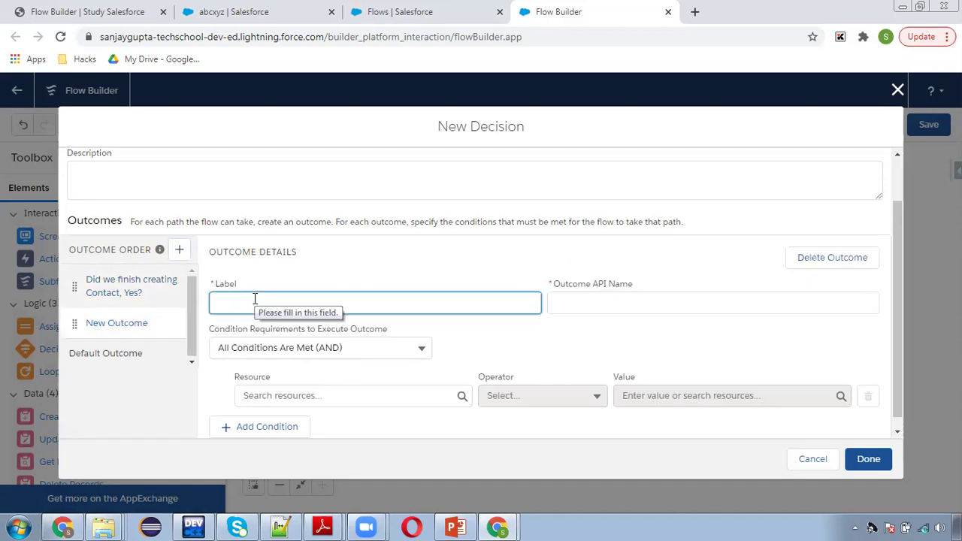
Label the second outcome 'Did we finish creating Contact, No?' with counter as its resource
{"action": "type", "text": "Did"}
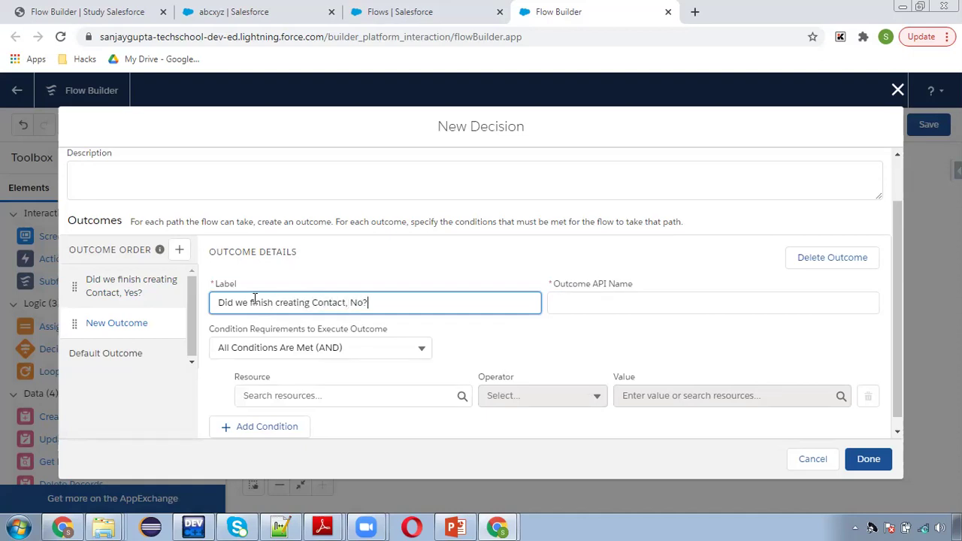
{"action": "left_click", "coordinate": [311, 412]}
{"action": "left_click", "coordinate": [320, 395]}
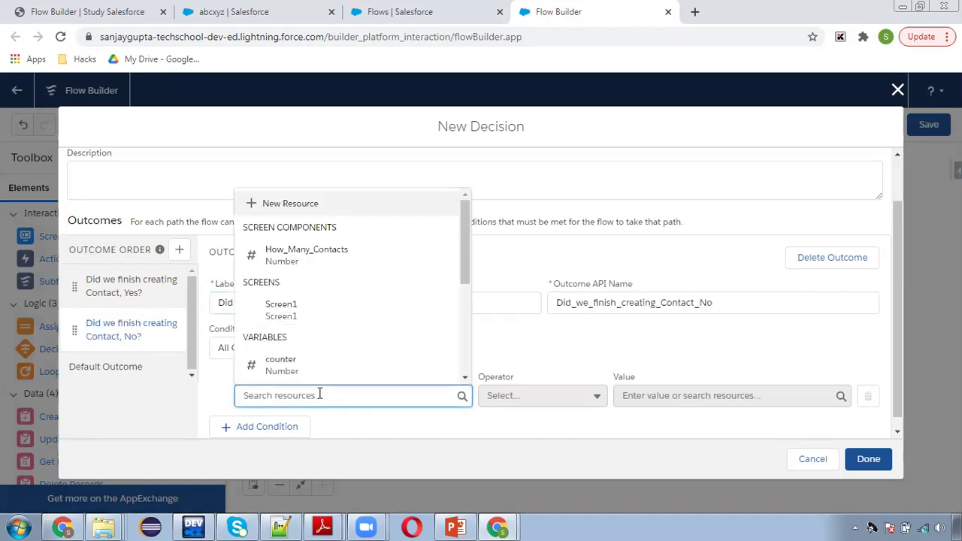
{"action": "type", "text": "count"}
{"action": "left_click", "coordinate": [326, 367]}
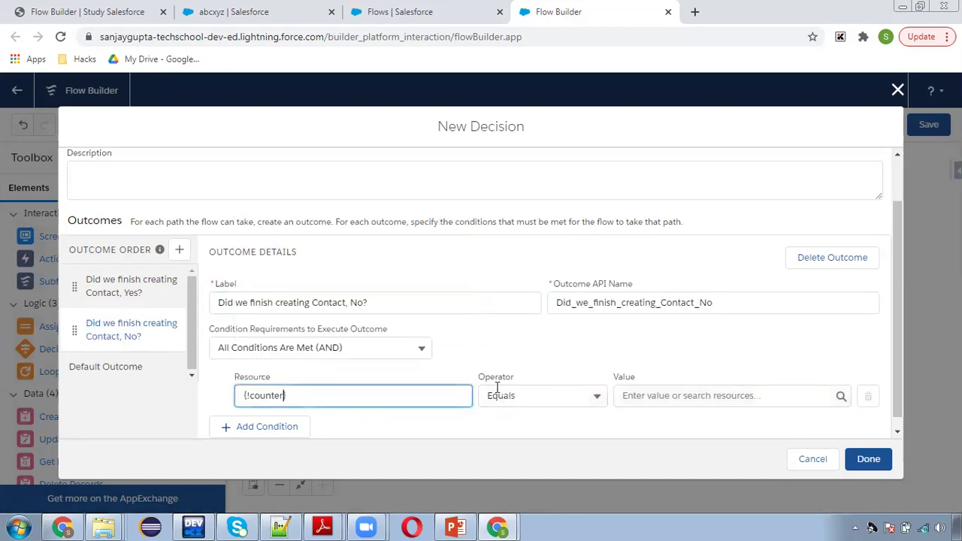
Set the No condition to counter Less Than or Equal How_Many_Contacts
{"action": "left_click", "coordinate": [524, 398]}
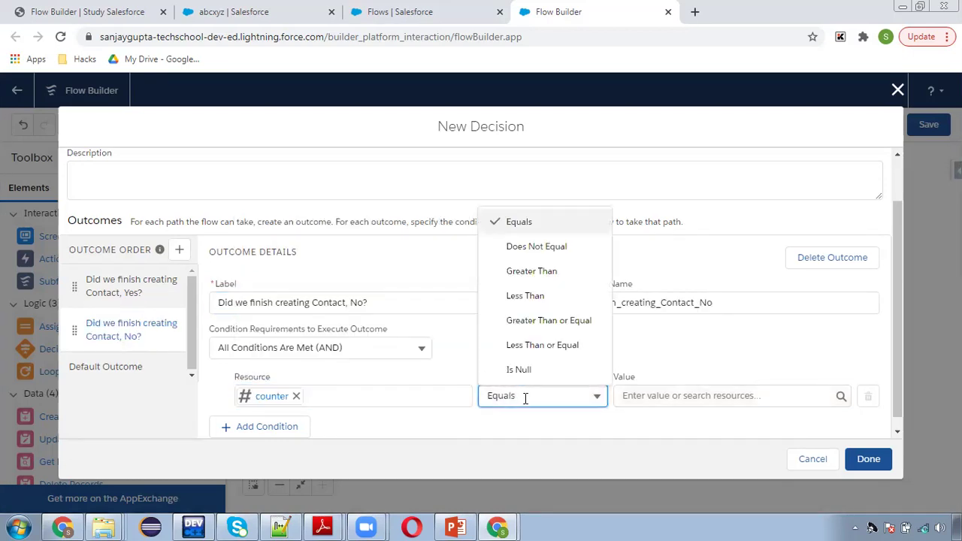
{"action": "left_click", "coordinate": [545, 350]}
{"action": "left_click", "coordinate": [682, 396]}
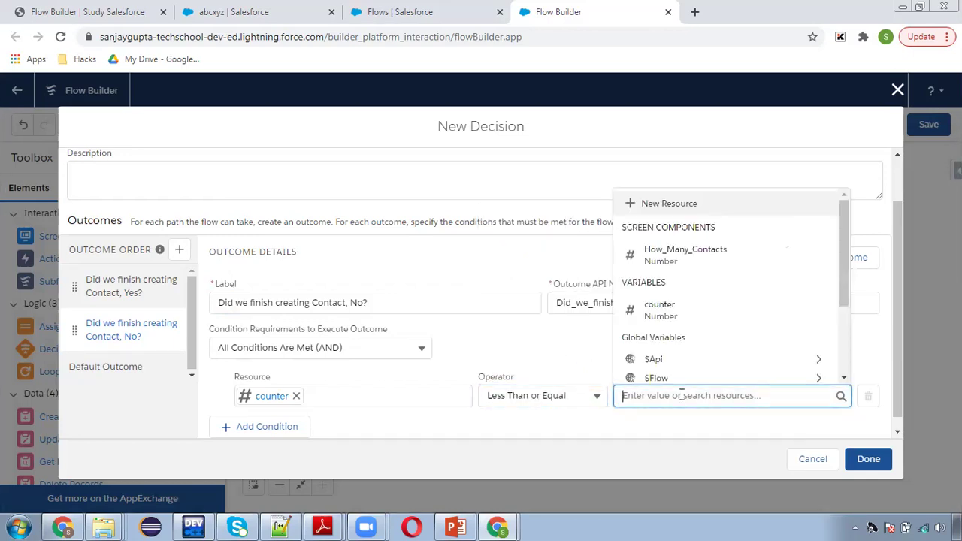
{"action": "type", "text": "how"}
{"action": "left_click", "coordinate": [679, 376]}
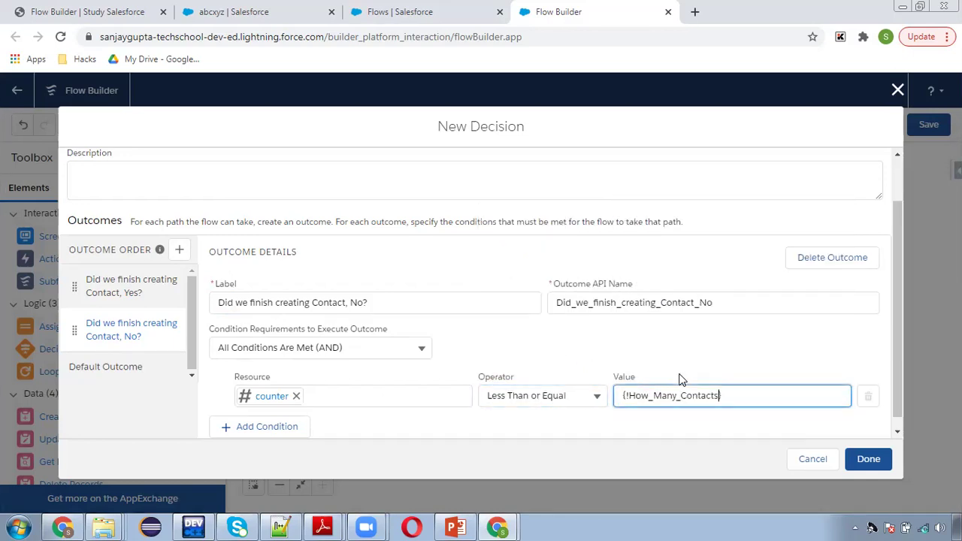
{"action": "left_click", "coordinate": [652, 430]}
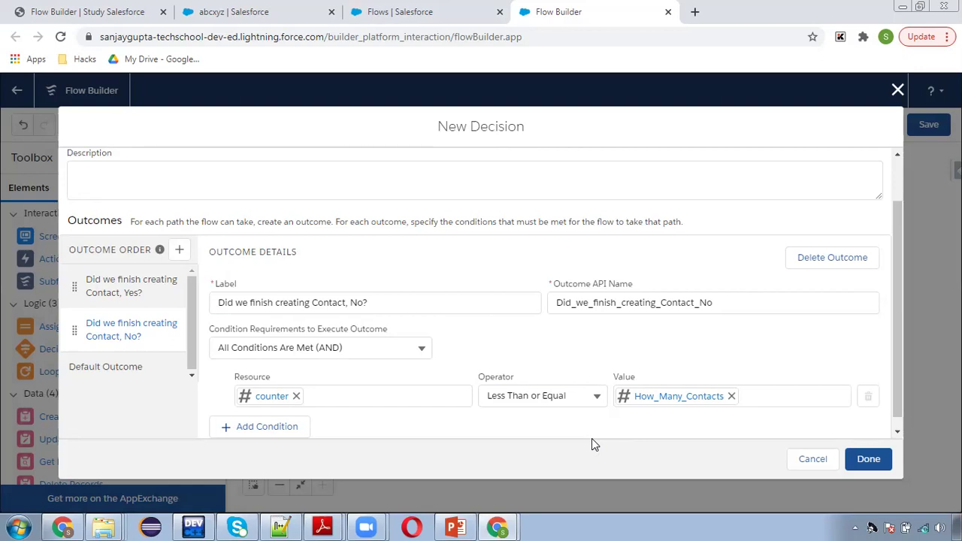
{"action": "left_click", "coordinate": [570, 396]}
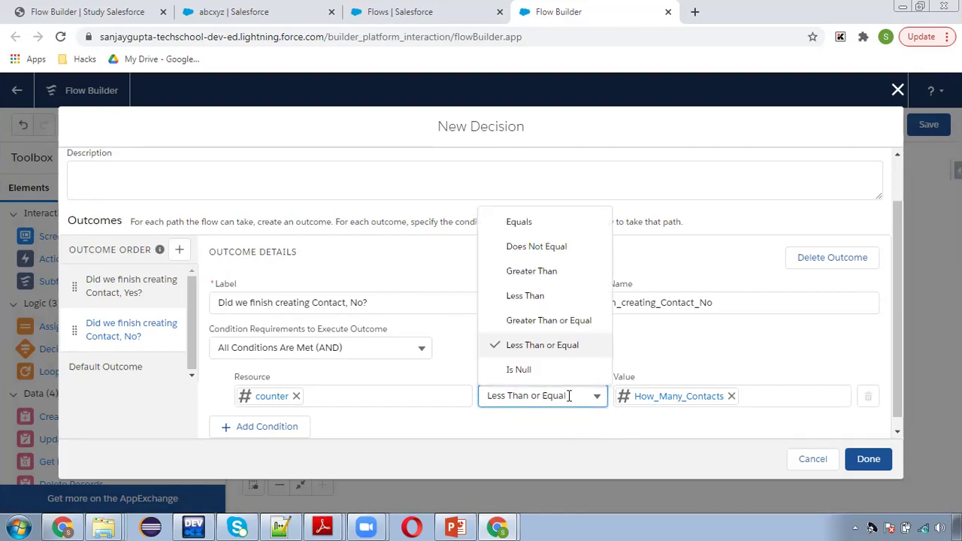
Change the No operator to Less Than and the Yes operator to Equals
{"action": "left_click", "coordinate": [537, 295]}
{"action": "left_click", "coordinate": [128, 285]}
{"action": "left_click", "coordinate": [521, 395]}
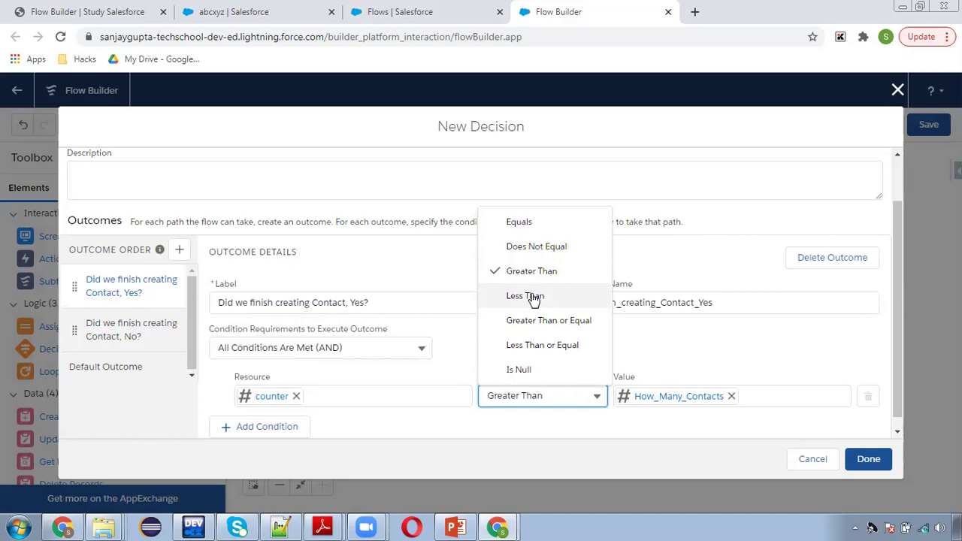
{"action": "left_click", "coordinate": [536, 223]}
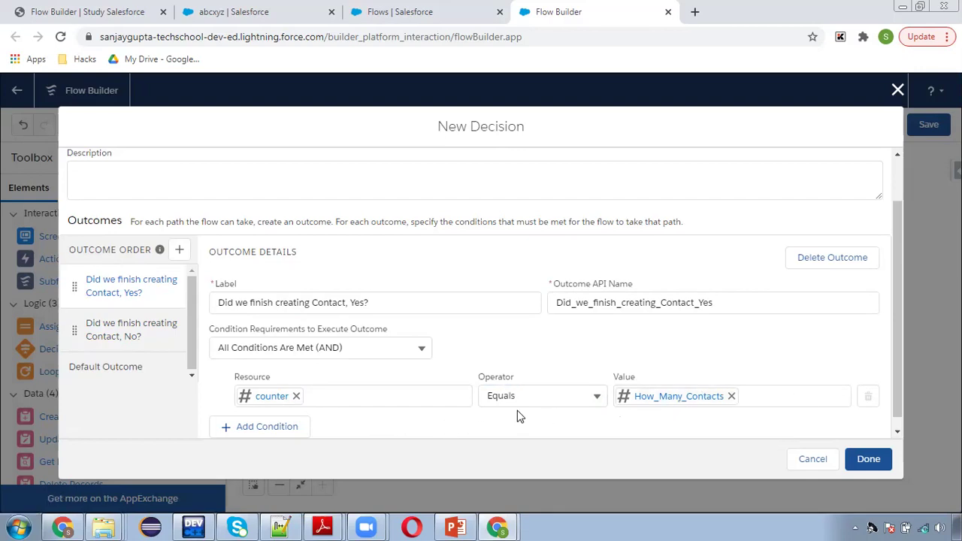
{"action": "left_click", "coordinate": [83, 335]}
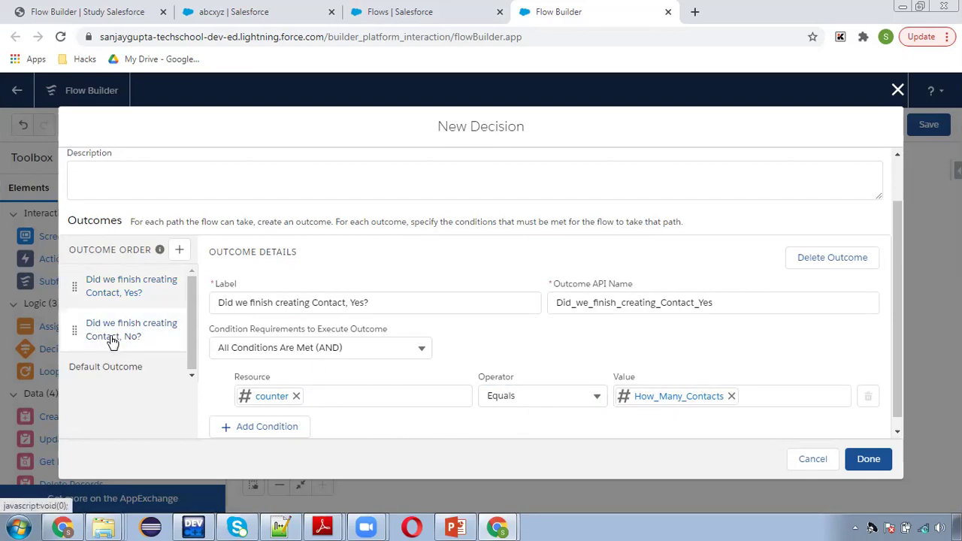
Save the check counter decision and connect Screen1 to it
{"action": "left_click", "coordinate": [827, 453]}
{"action": "left_click_drag", "start_coordinate": [434, 307], "coordinate": [459, 299]}
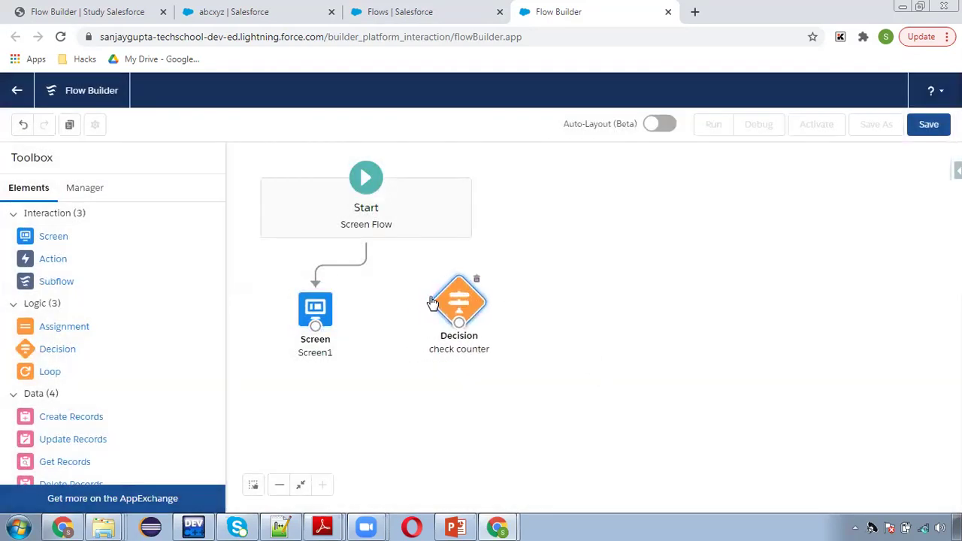
{"action": "left_click_drag", "start_coordinate": [317, 328], "coordinate": [461, 310]}
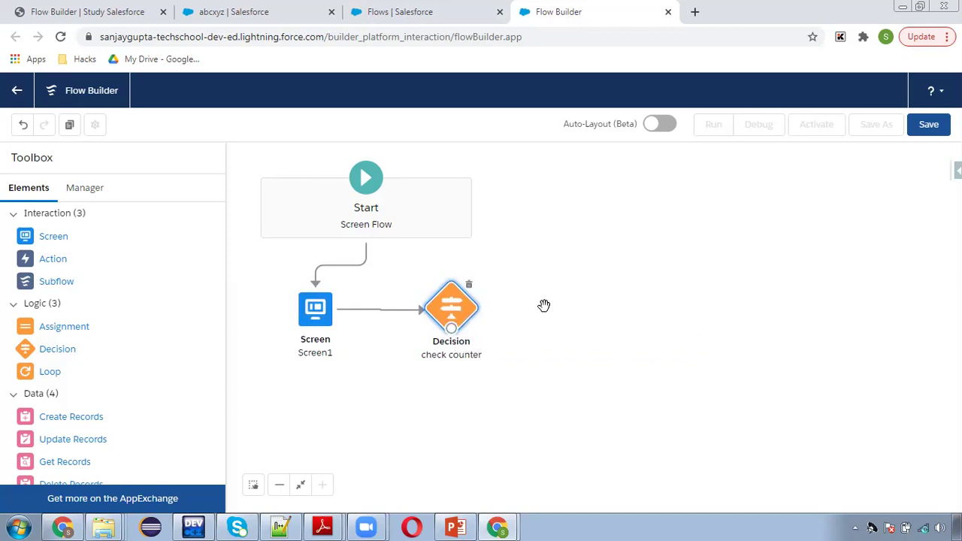
Add a new screen with a required First Name text input
{"action": "left_click_drag", "start_coordinate": [59, 237], "coordinate": [570, 295]}
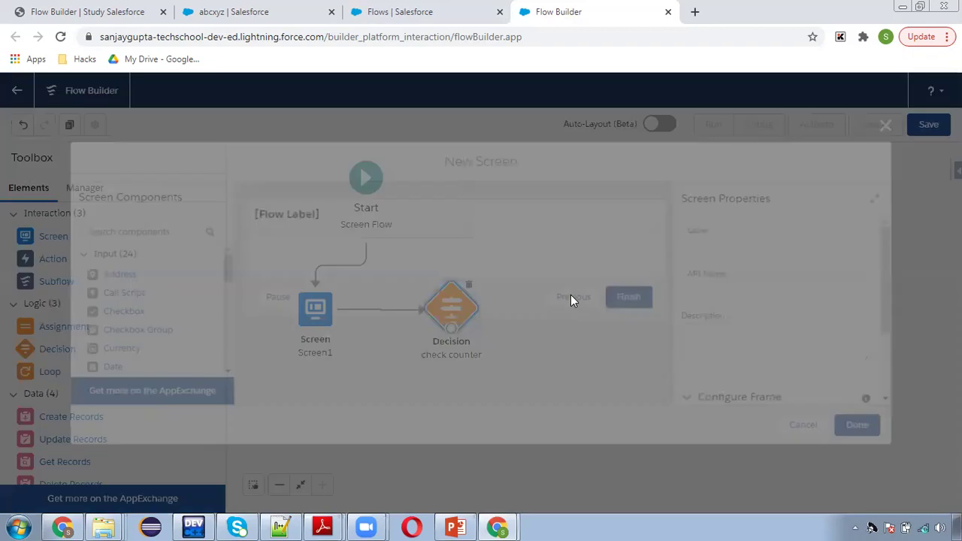
{"action": "type", "text": "text"}
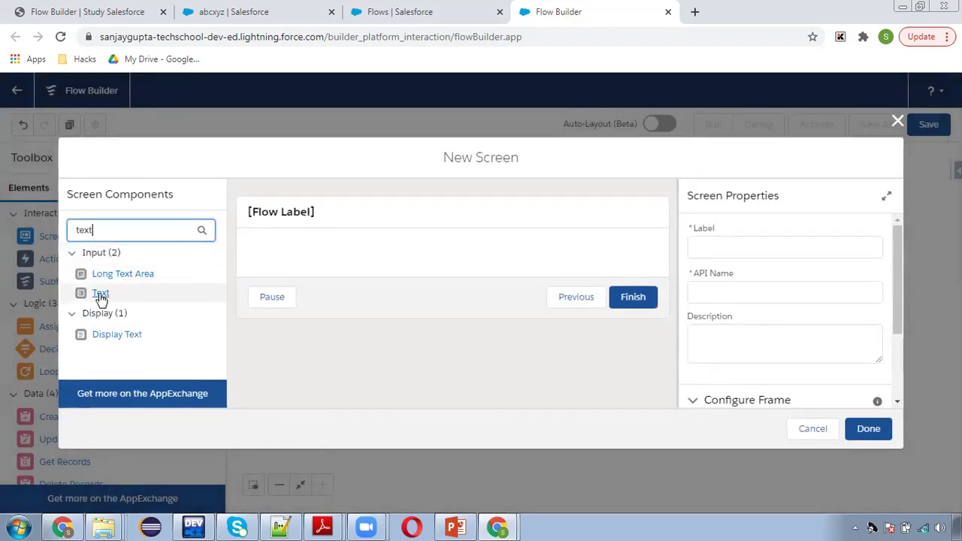
{"action": "left_click_drag", "start_coordinate": [101, 295], "coordinate": [308, 258]}
{"action": "left_click", "coordinate": [716, 240]}
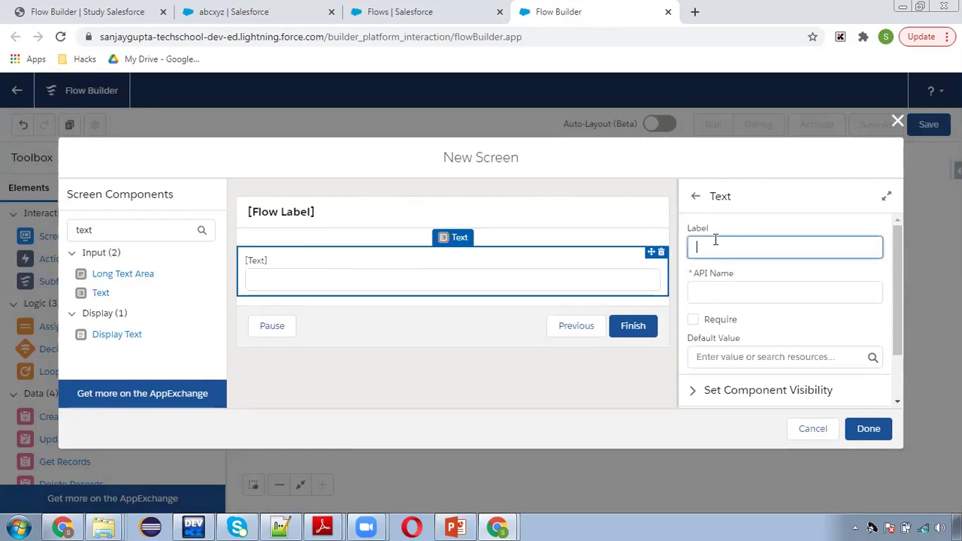
{"action": "type", "text": "First Name"}
{"action": "left_click", "coordinate": [721, 292]}
{"action": "left_click", "coordinate": [693, 320]}
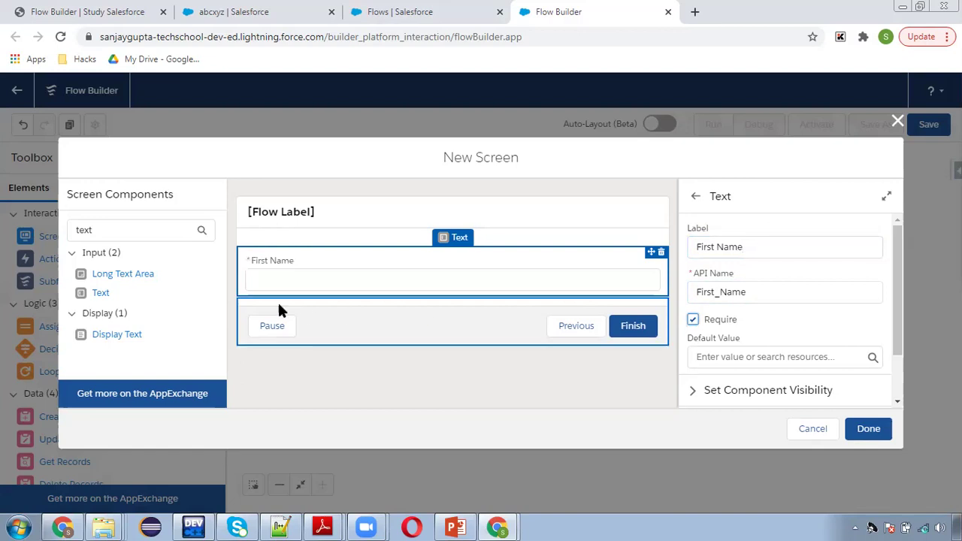
Add a required Last Name text input and label the screen Screen2
{"action": "left_click_drag", "start_coordinate": [99, 293], "coordinate": [489, 316]}
{"action": "left_click", "coordinate": [702, 249]}
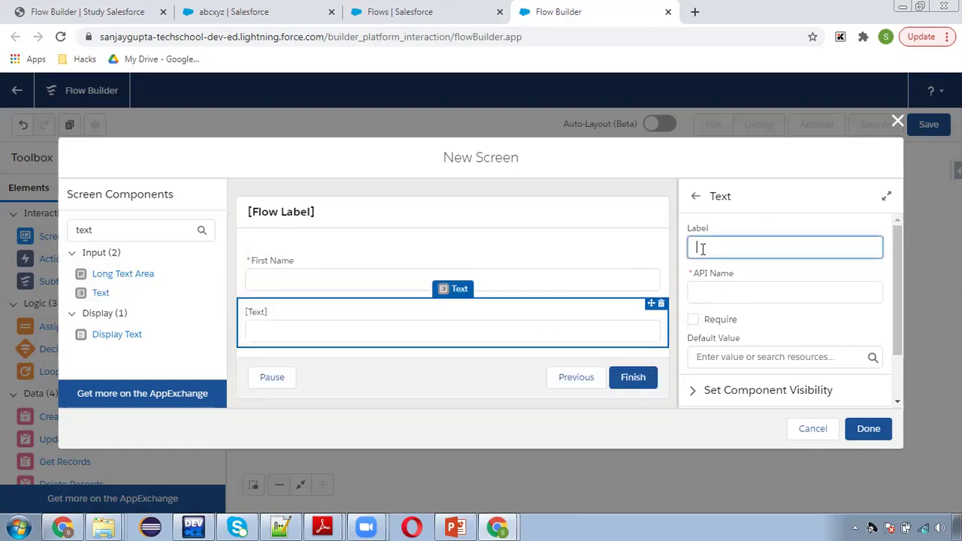
{"action": "type", "text": "Last Name"}
{"action": "left_click", "coordinate": [693, 320]}
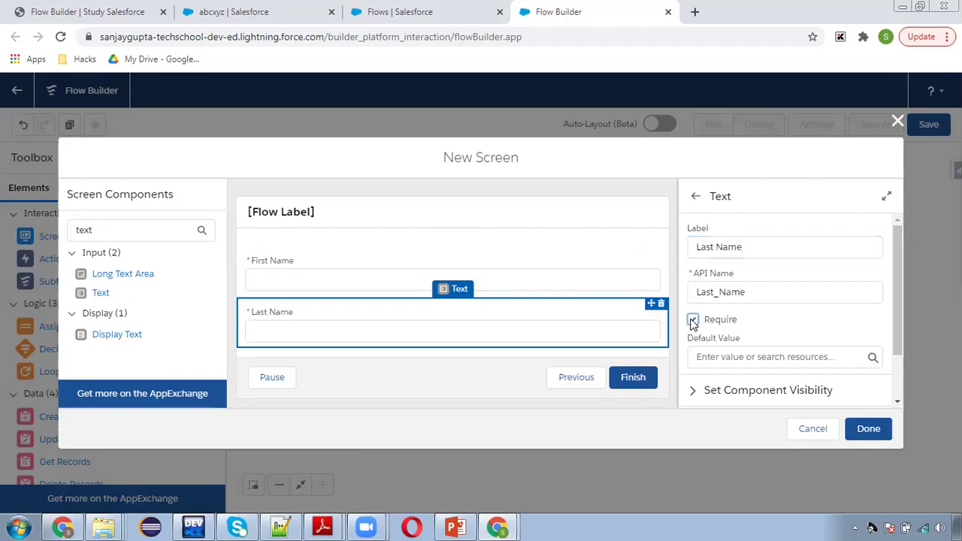
{"action": "left_click", "coordinate": [503, 222]}
{"action": "left_click", "coordinate": [707, 242]}
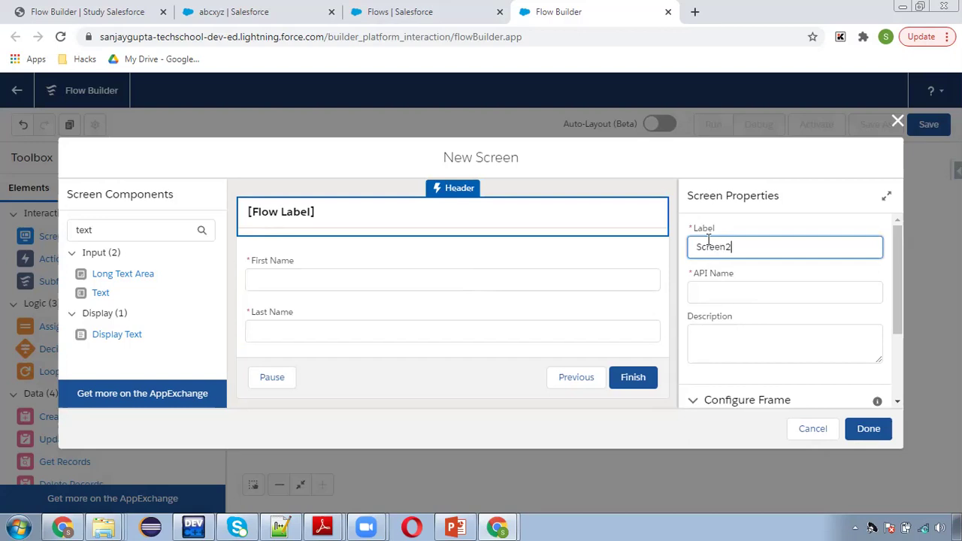
{"action": "left_click", "coordinate": [718, 291]}
{"action": "left_click", "coordinate": [876, 433]}
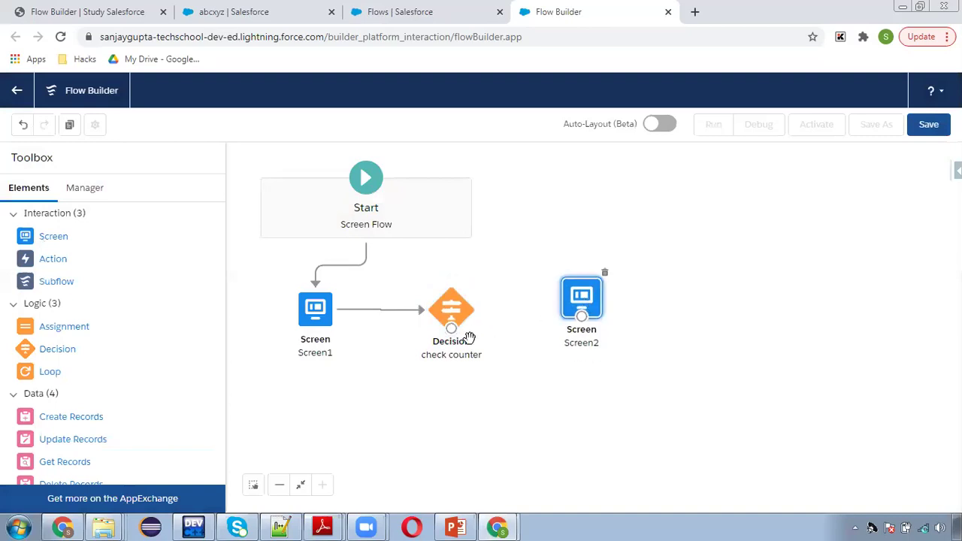
Connect check counter to Screen2 through a 'Did we finish creating Contact' outcome and reposition Screen2
{"action": "left_click_drag", "start_coordinate": [452, 329], "coordinate": [577, 296]}
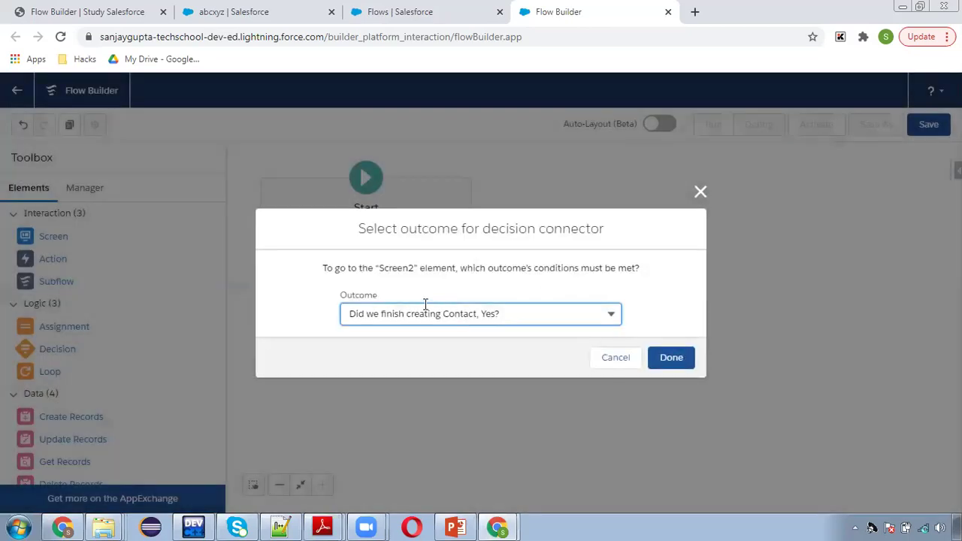
{"action": "left_click", "coordinate": [463, 308]}
{"action": "left_click", "coordinate": [463, 365]}
{"action": "left_click", "coordinate": [674, 366]}
{"action": "left_click_drag", "start_coordinate": [588, 304], "coordinate": [666, 248]}
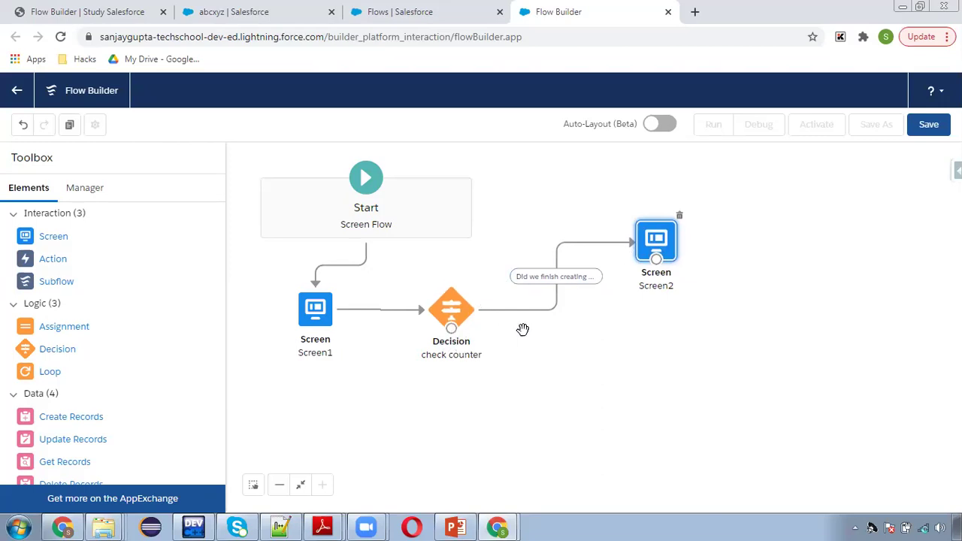
{"action": "left_click", "coordinate": [566, 280]}
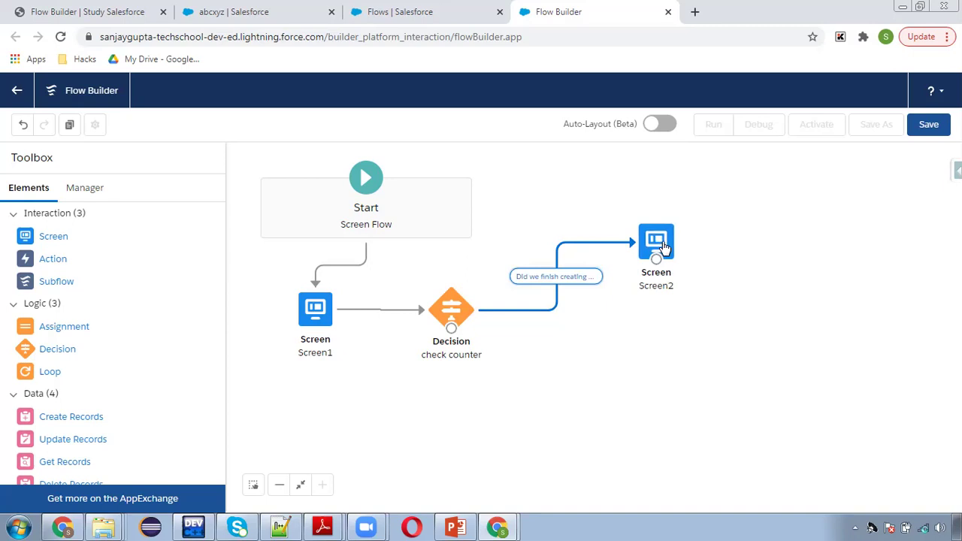
Create a new Variable resource named contactRecord from the Manager tab
{"action": "left_click", "coordinate": [82, 188]}
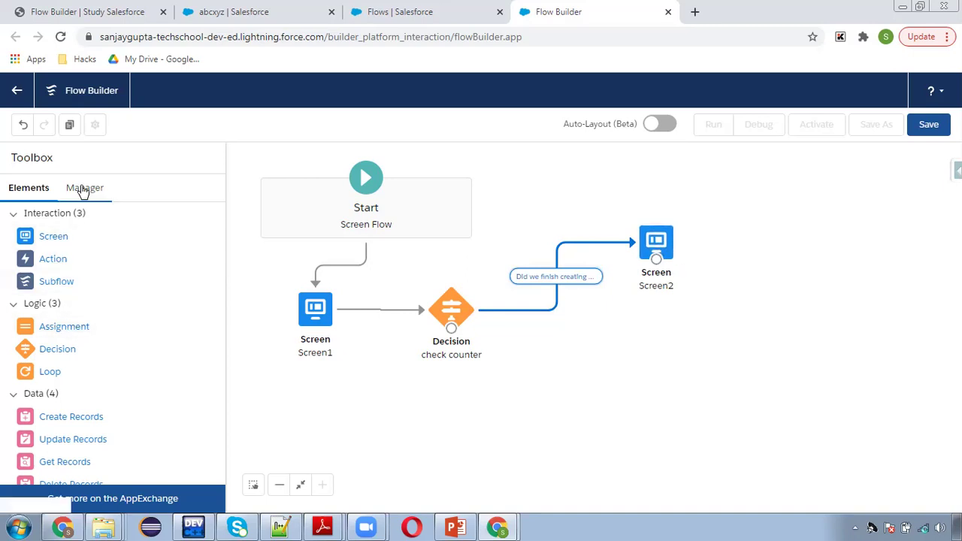
{"action": "left_click", "coordinate": [75, 254]}
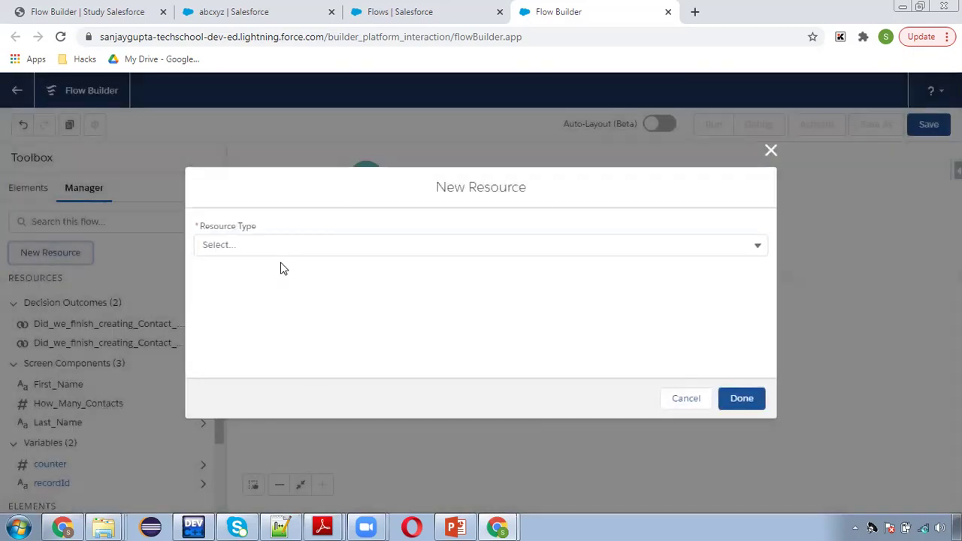
{"action": "left_click", "coordinate": [284, 246]}
{"action": "left_click", "coordinate": [277, 275]}
{"action": "left_click", "coordinate": [277, 275]}
{"action": "type", "text": "contactRecord"}
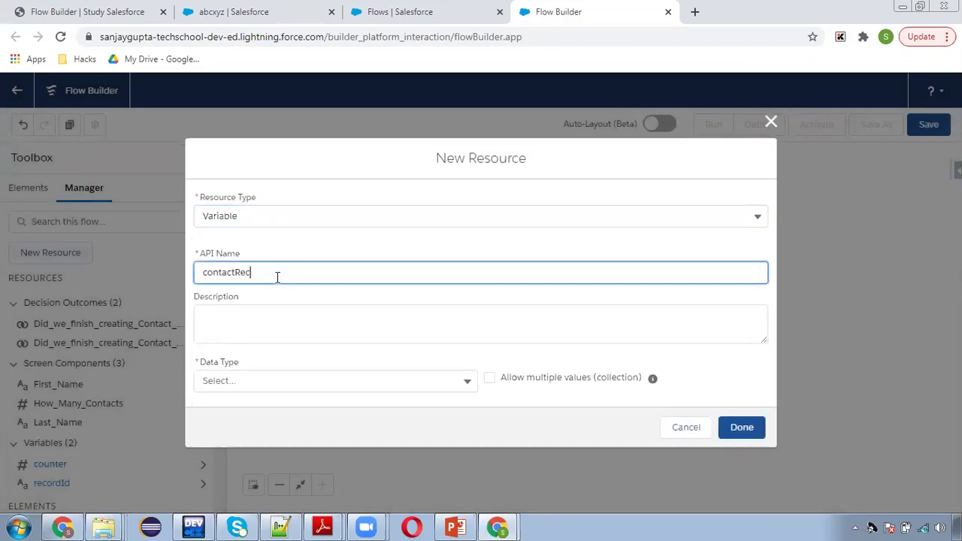
{"action": "left_click", "coordinate": [254, 400]}
Give contactRecord data type Record with object Contact and save it
{"action": "left_click", "coordinate": [254, 383]}
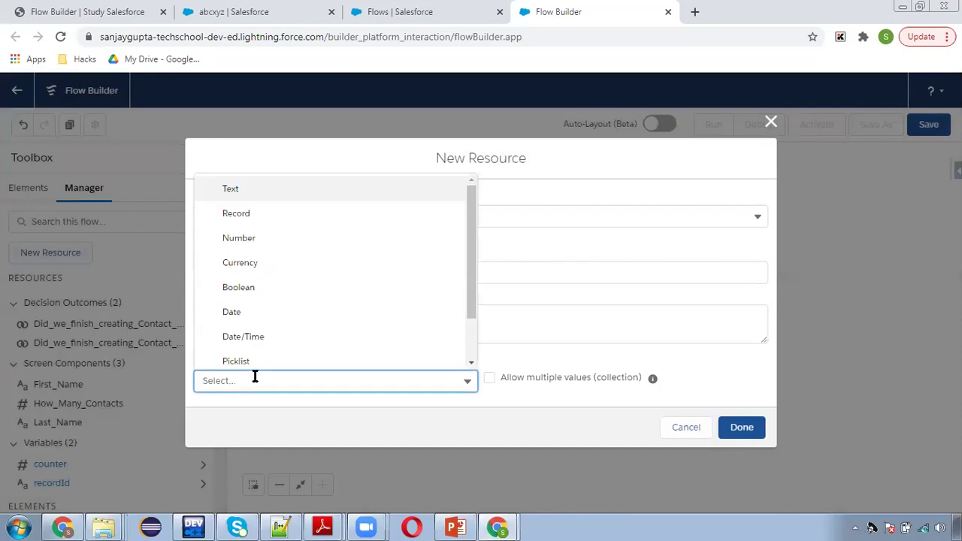
{"action": "key", "text": "Return"}
{"action": "left_click", "coordinate": [283, 384]}
{"action": "type", "text": "contact"}
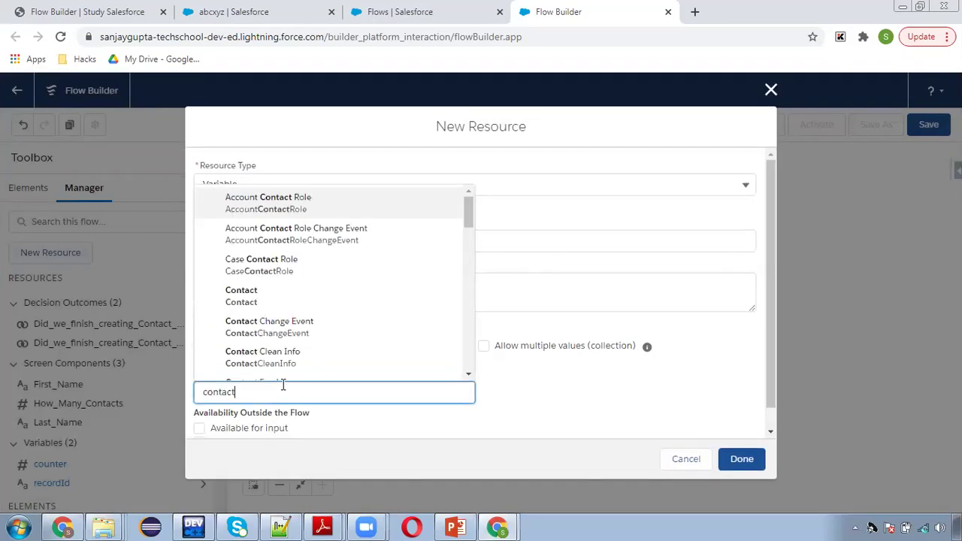
{"action": "left_click", "coordinate": [268, 300]}
{"action": "scroll", "coordinate": [399, 415], "scroll_direction": "down", "scroll_amount": 1}
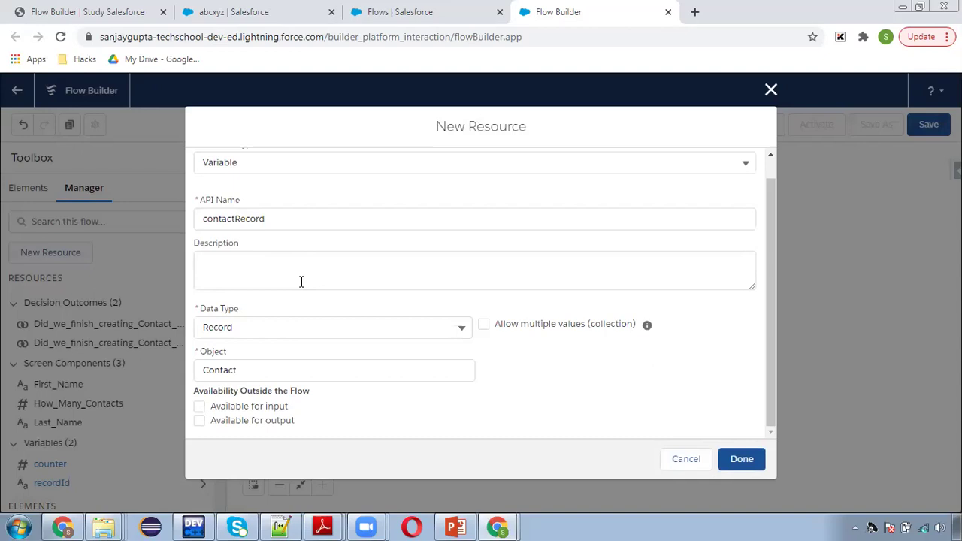
{"action": "left_click", "coordinate": [742, 451]}
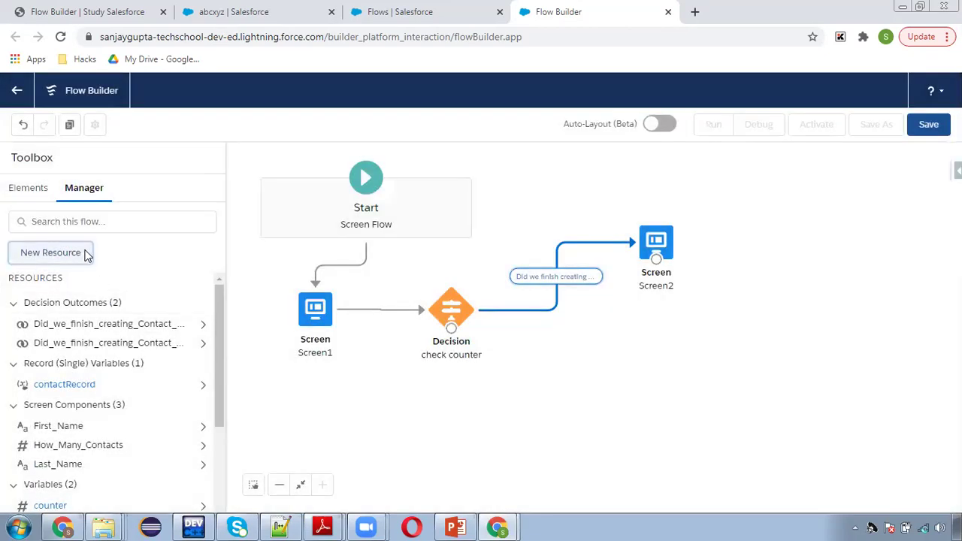
Create another Variable resource named contactList
{"action": "left_click", "coordinate": [86, 254]}
{"action": "left_click", "coordinate": [242, 248]}
{"action": "left_click", "coordinate": [248, 273]}
{"action": "left_click", "coordinate": [249, 274]}
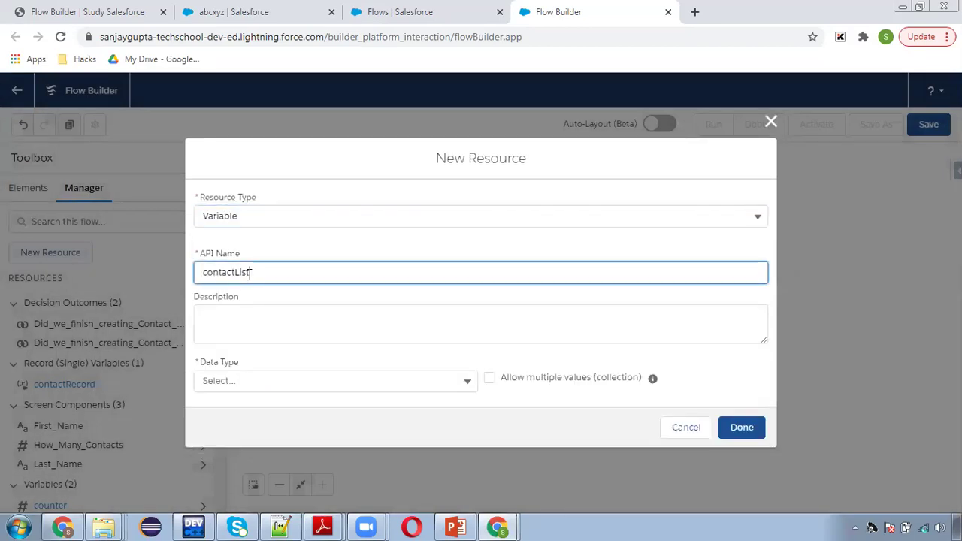
Make contactList a Record collection of Contact objects allowing multiple values
{"action": "left_click", "coordinate": [241, 378]}
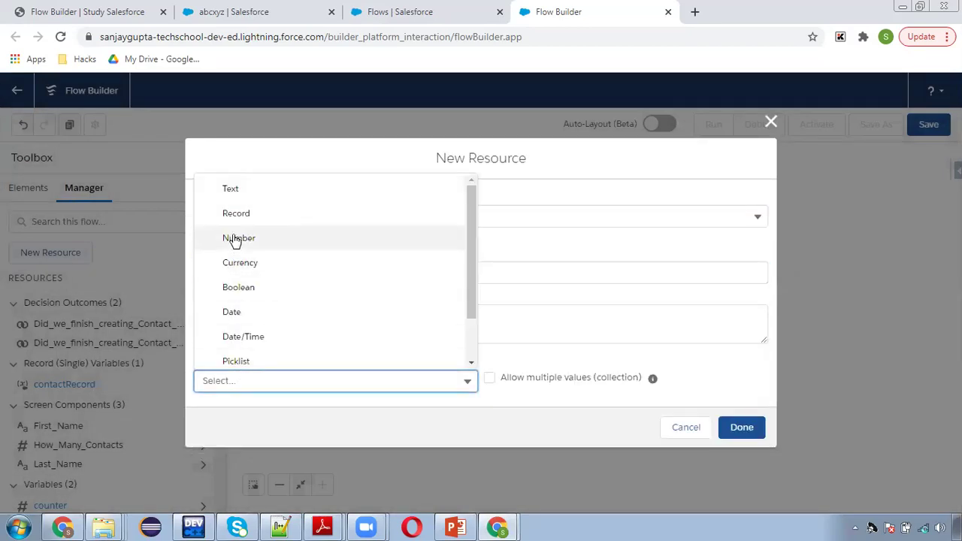
{"action": "left_click", "coordinate": [233, 218]}
{"action": "left_click", "coordinate": [243, 391]}
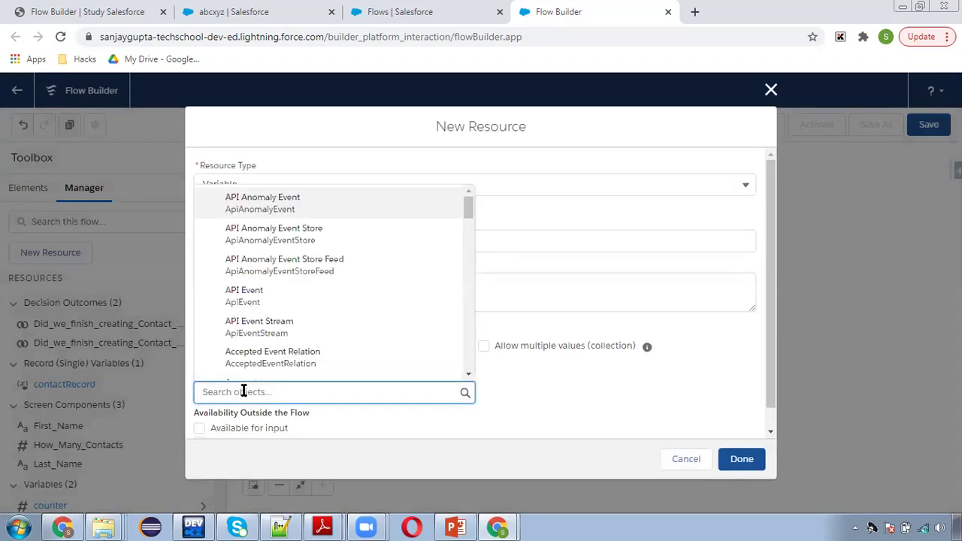
{"action": "type", "text": "contact"}
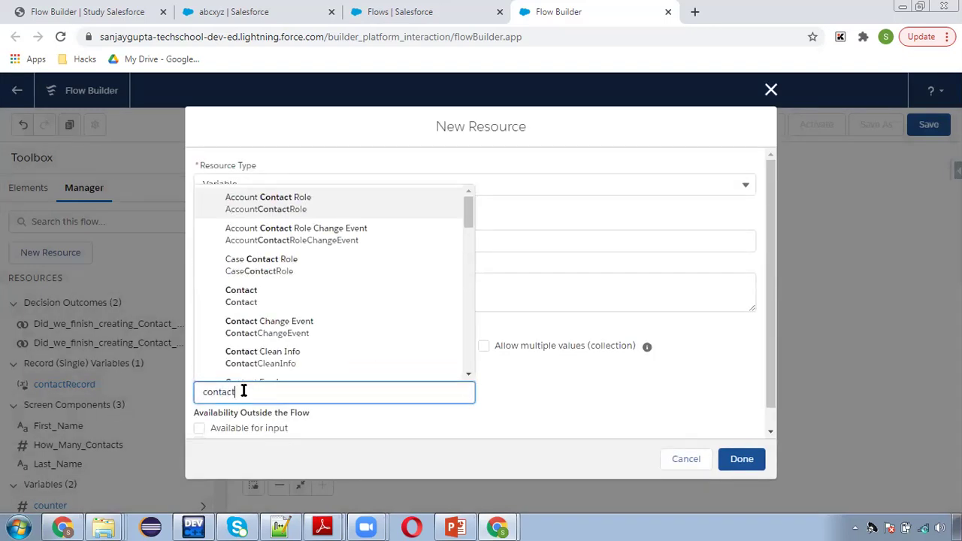
{"action": "left_click", "coordinate": [272, 294]}
{"action": "left_click", "coordinate": [482, 347]}
{"action": "scroll", "coordinate": [339, 399], "scroll_direction": "down", "scroll_amount": 1}
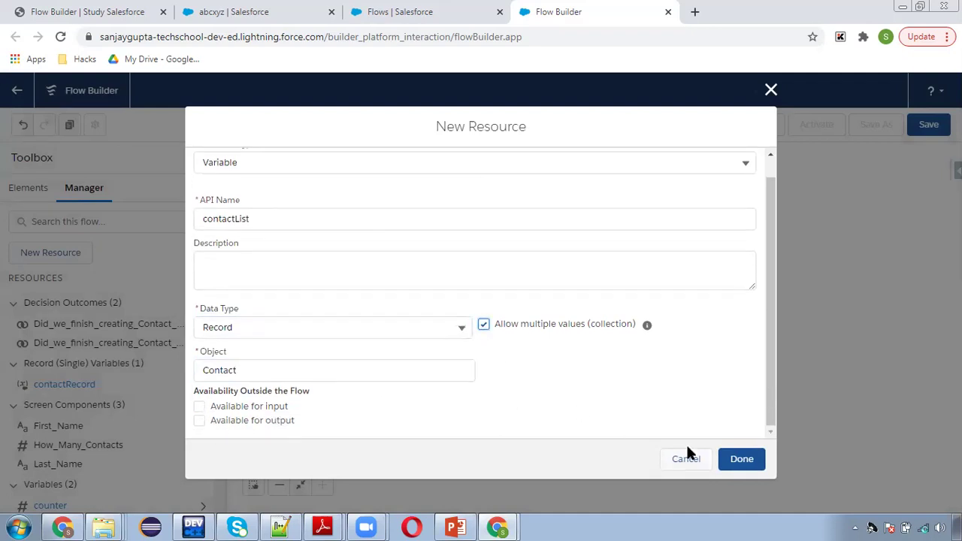
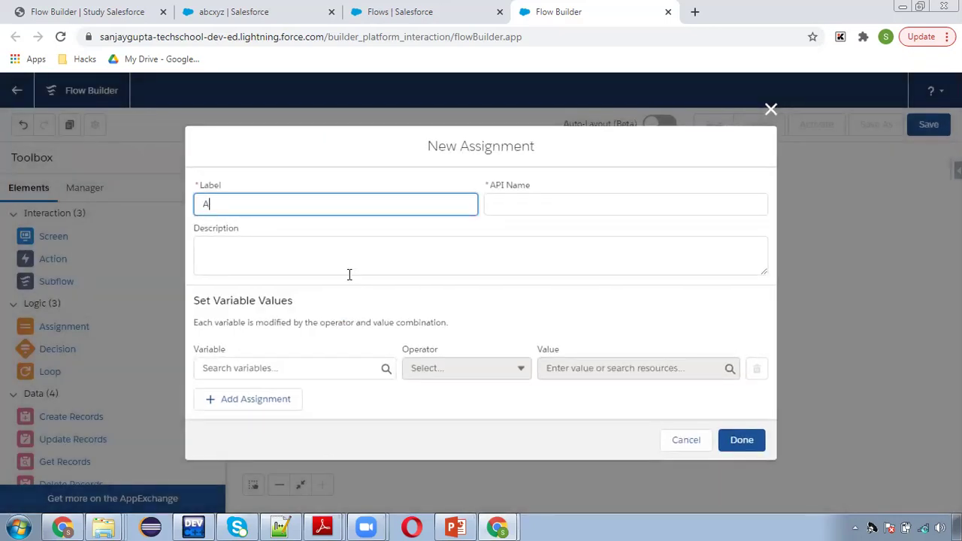
Label the assignment 'Assign Contact Values' and set contactRecord.FirstName to First_Name
{"action": "type", "text": "ssign Contact Values"}
{"action": "left_click", "coordinate": [333, 318]}
{"action": "left_click", "coordinate": [296, 368]}
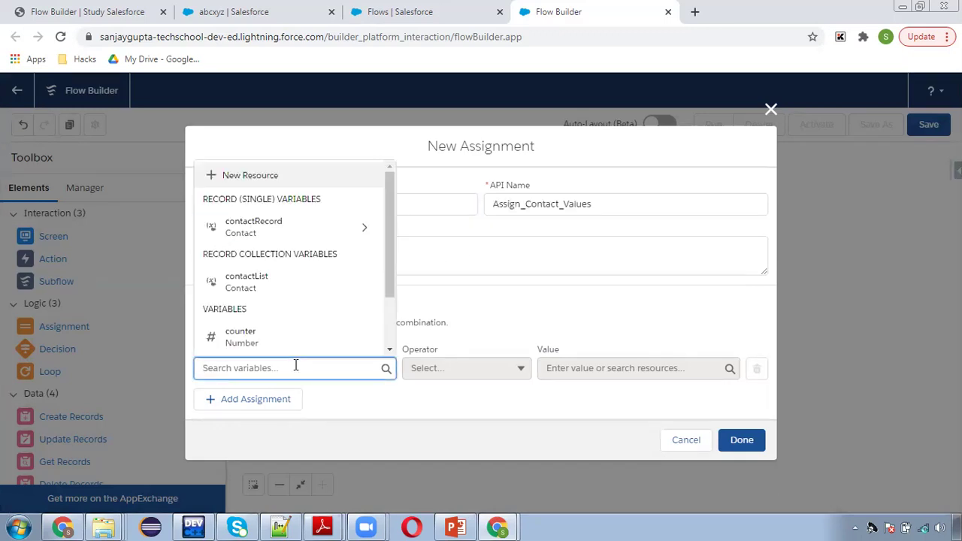
{"action": "type", "text": "contact"}
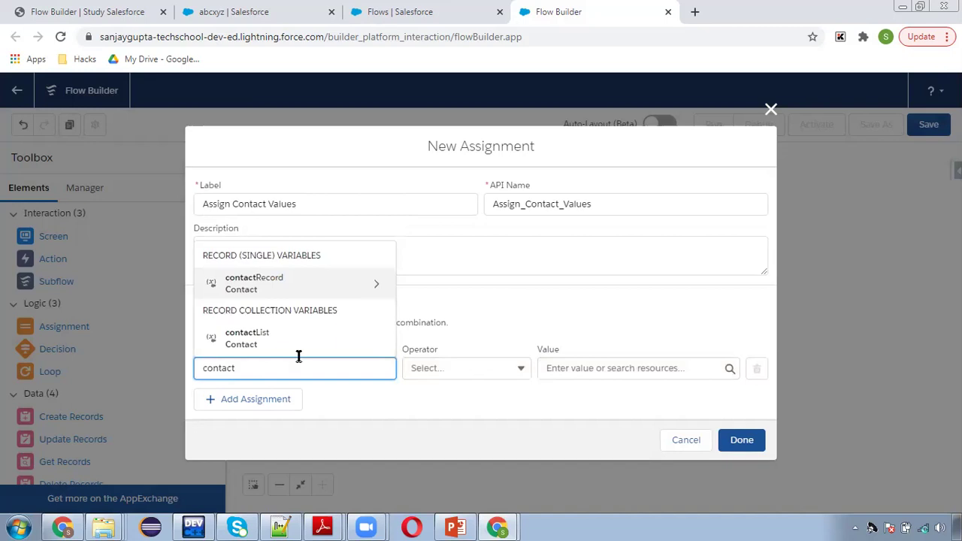
{"action": "left_click", "coordinate": [272, 285]}
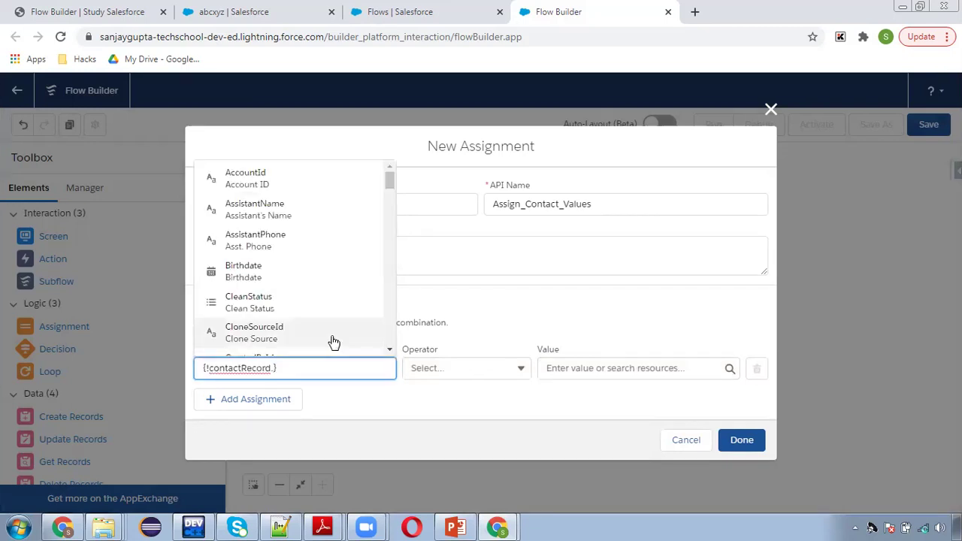
{"action": "type", "text": "First"}
{"action": "left_click", "coordinate": [331, 339]}
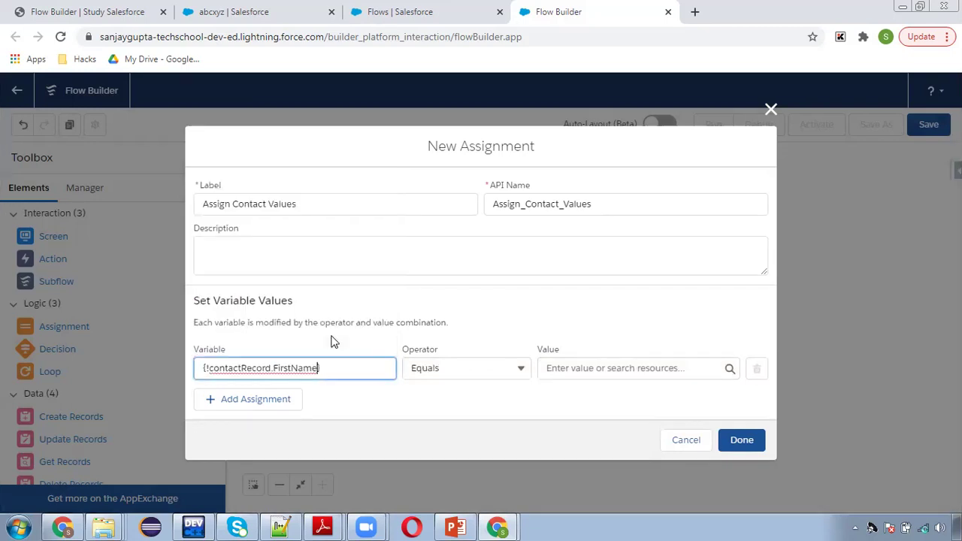
{"action": "left_click", "coordinate": [558, 371]}
{"action": "type", "text": "firstn"}
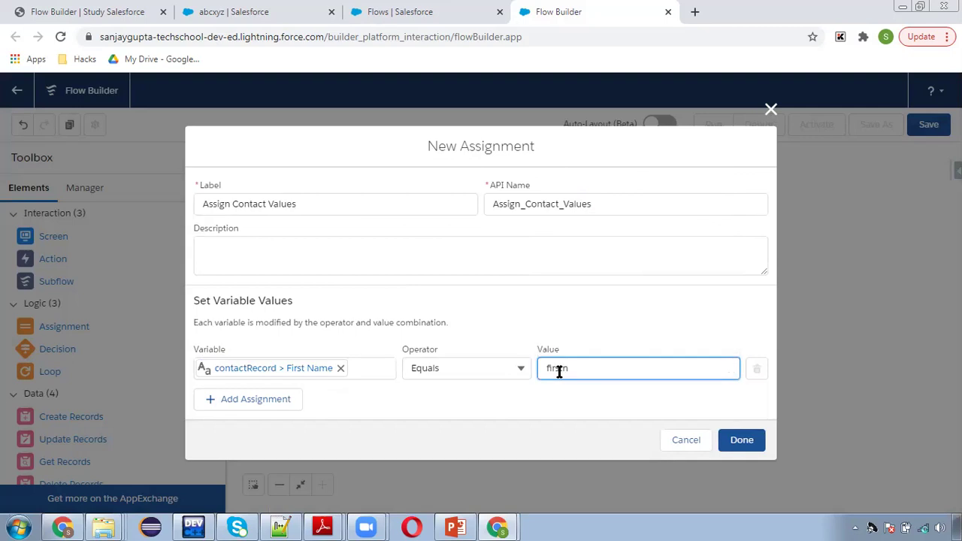
{"action": "type", "text": "st"}
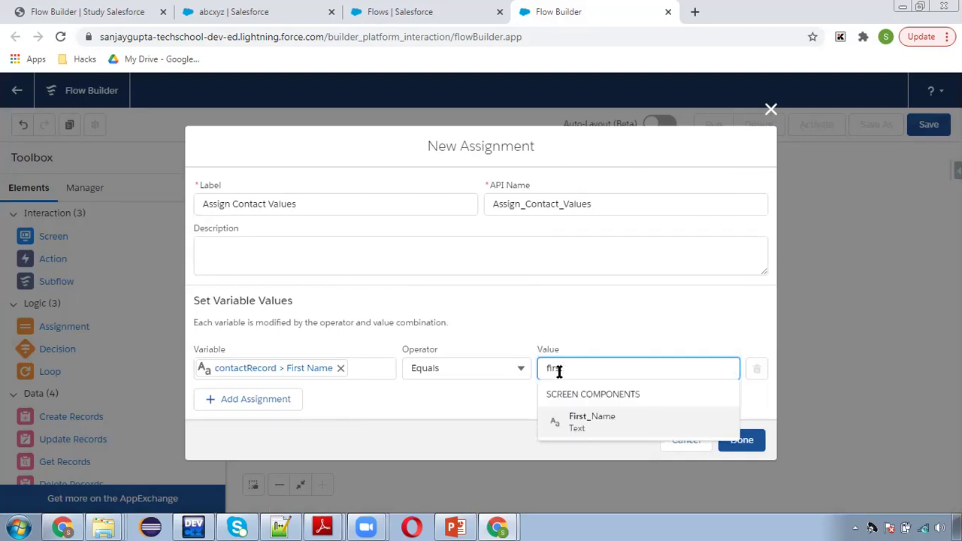
{"action": "left_click", "coordinate": [590, 434]}
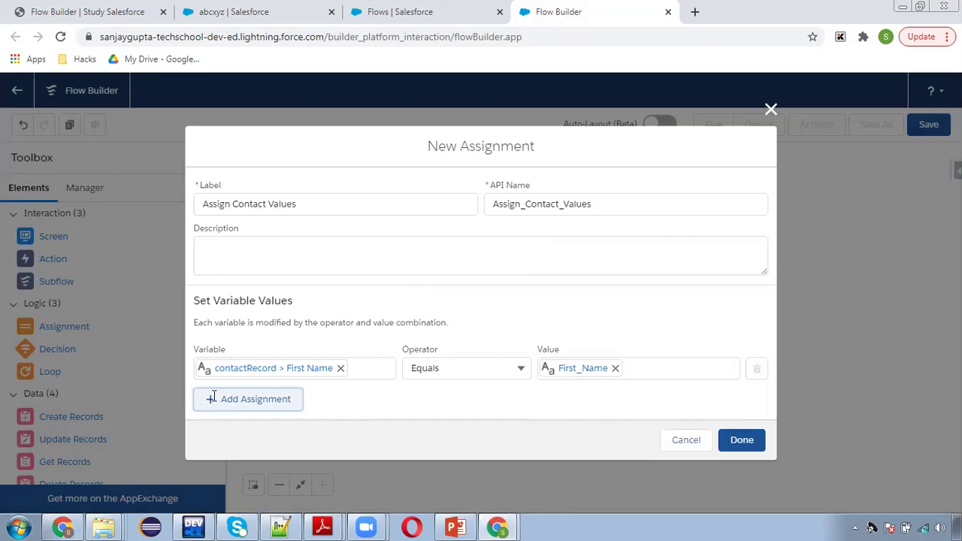
Add a second row setting contactRecord.LastName to Last_Name
{"action": "left_click", "coordinate": [248, 399]}
{"action": "left_click", "coordinate": [270, 389]}
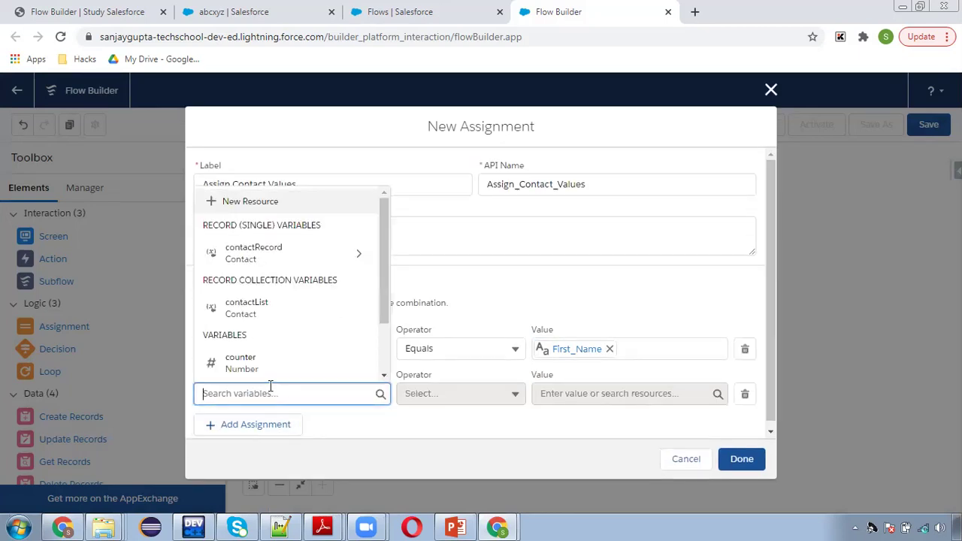
{"action": "type", "text": "contaf"}
{"action": "key", "text": "BackSpace"}
{"action": "type", "text": "c"}
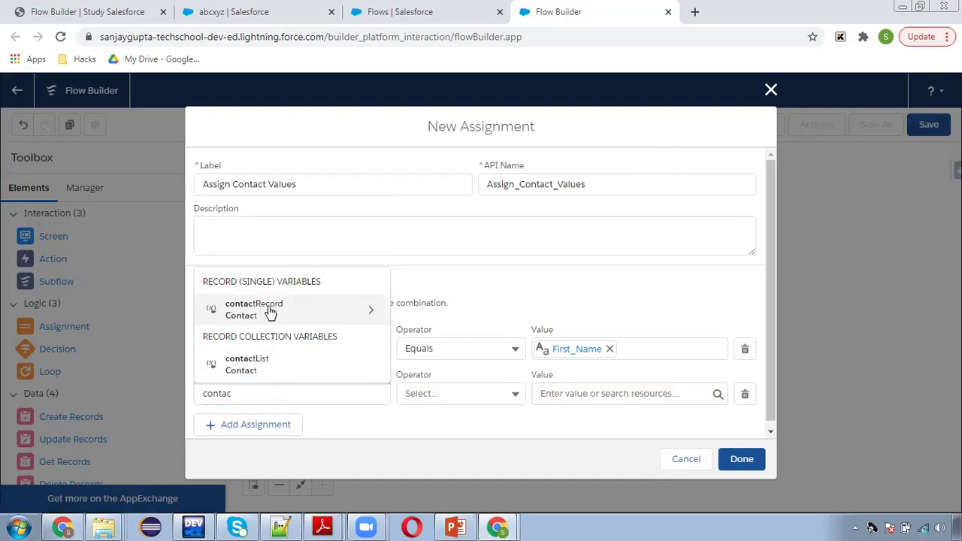
{"action": "left_click", "coordinate": [270, 313]}
{"action": "type", "text": "lastnam"}
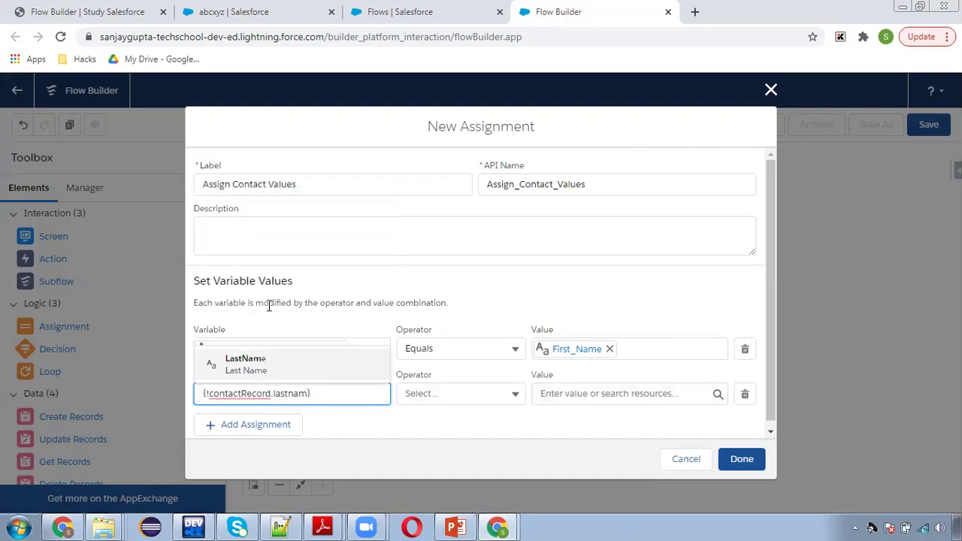
{"action": "left_click", "coordinate": [286, 366]}
{"action": "left_click", "coordinate": [591, 393]}
{"action": "type", "text": "last"}
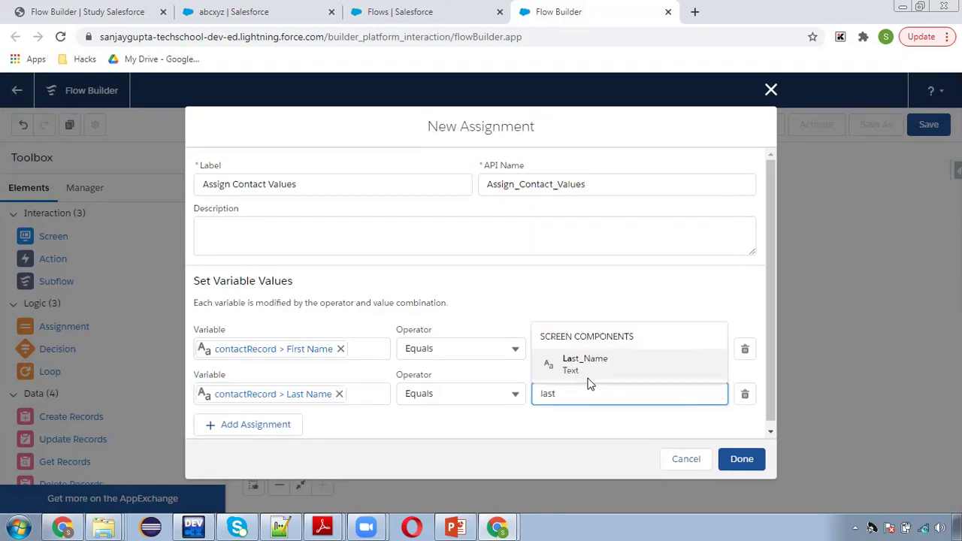
{"action": "left_click", "coordinate": [590, 379]}
Add a third row setting contactRecord.AccountId to recordId and save the assignment
{"action": "left_click", "coordinate": [223, 425]}
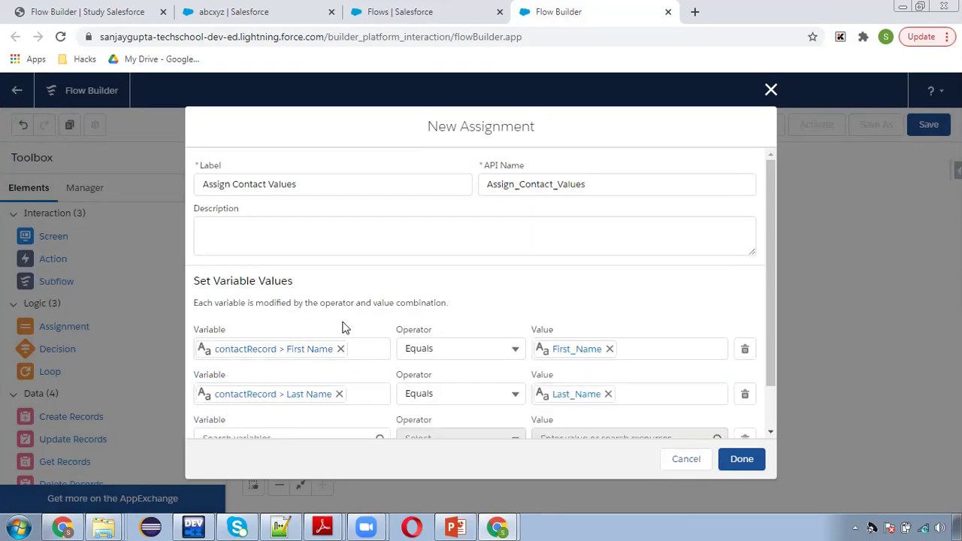
{"action": "scroll", "coordinate": [342, 327], "scroll_direction": "down", "scroll_amount": 1}
{"action": "left_click", "coordinate": [281, 384]}
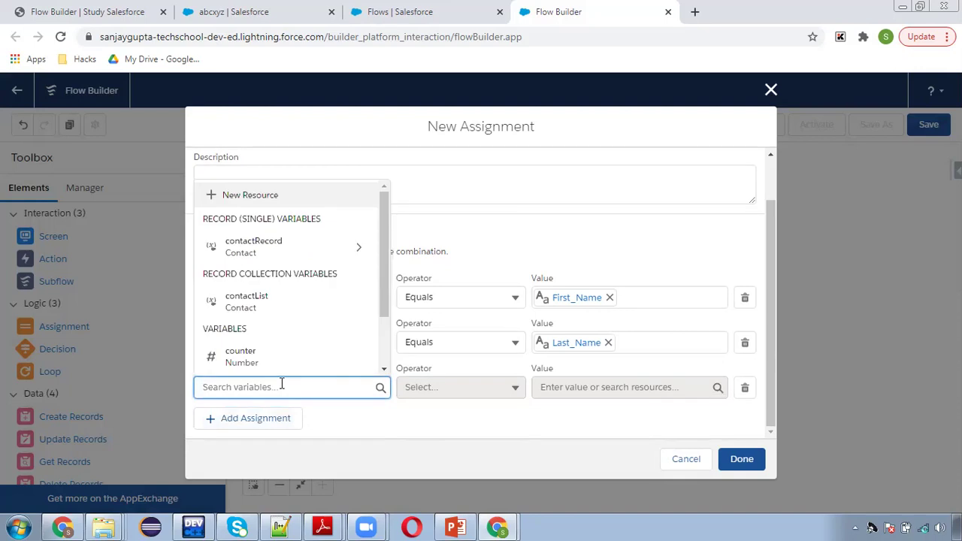
{"action": "type", "text": "contact"}
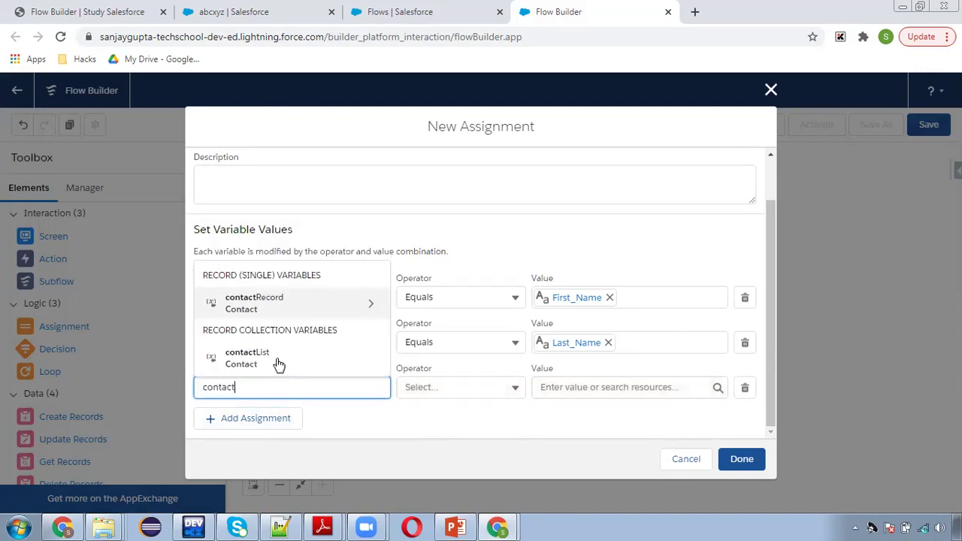
{"action": "left_click", "coordinate": [277, 300]}
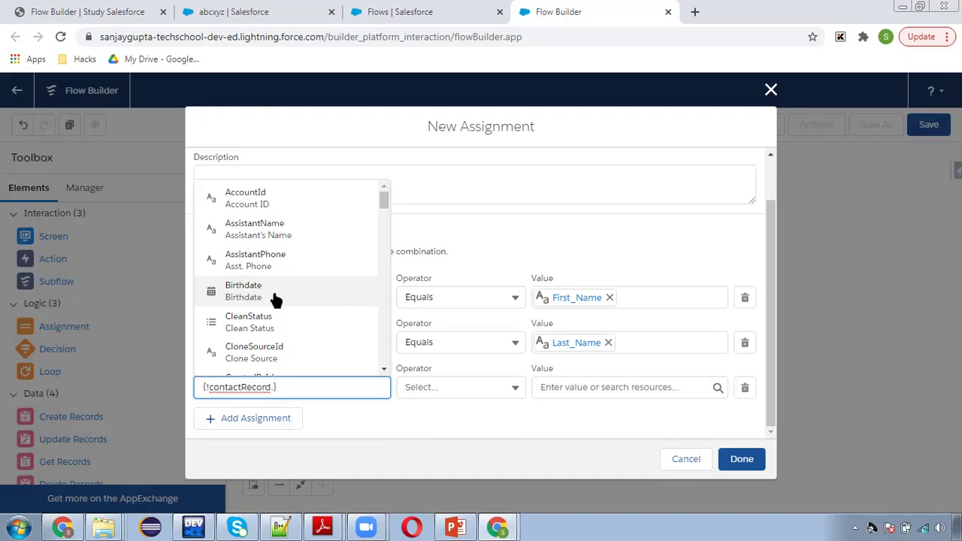
{"action": "type", "text": "id"}
{"action": "key", "text": "BackSpace"}
{"action": "key", "text": "BackSpace"}
{"action": "type", "text": "acc"}
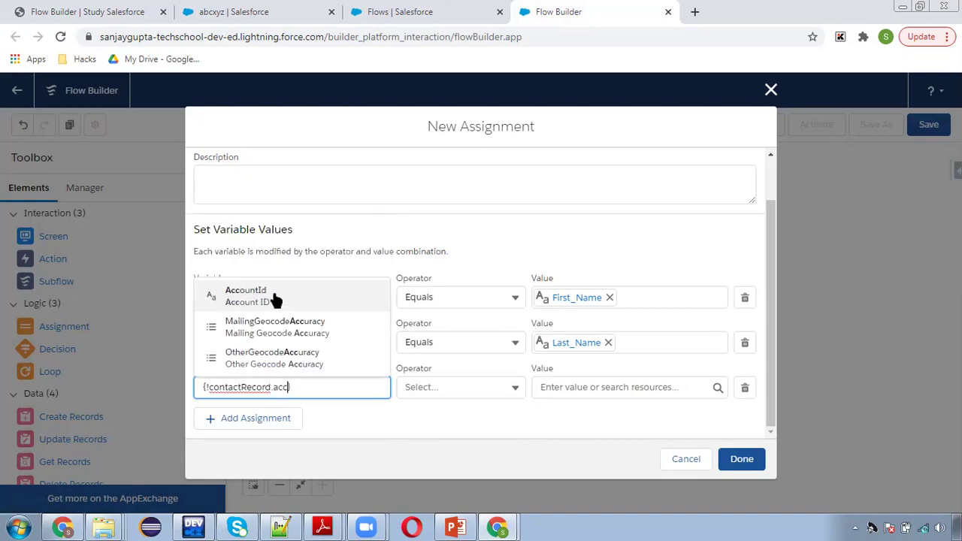
{"action": "left_click", "coordinate": [275, 296]}
{"action": "left_click", "coordinate": [539, 387]}
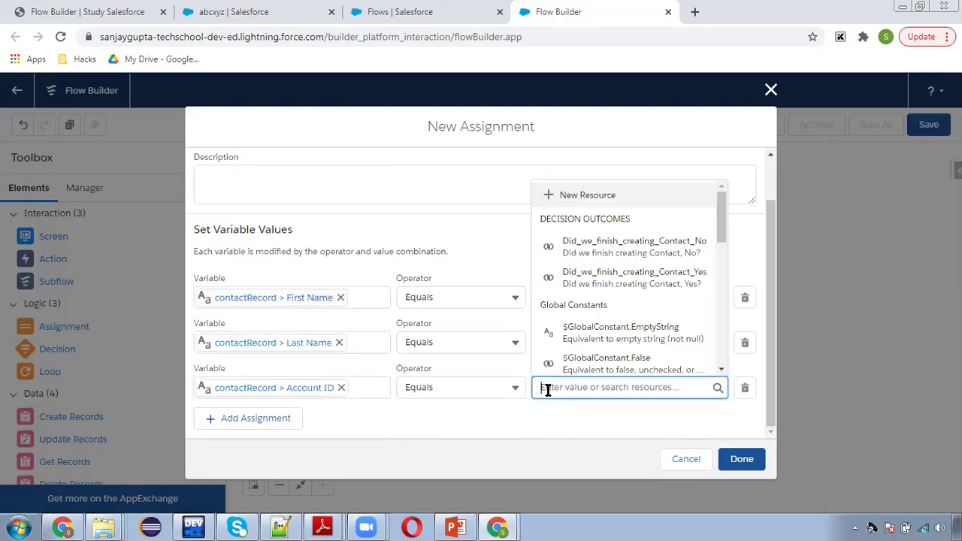
{"action": "type", "text": "reco"}
{"action": "left_click", "coordinate": [579, 365]}
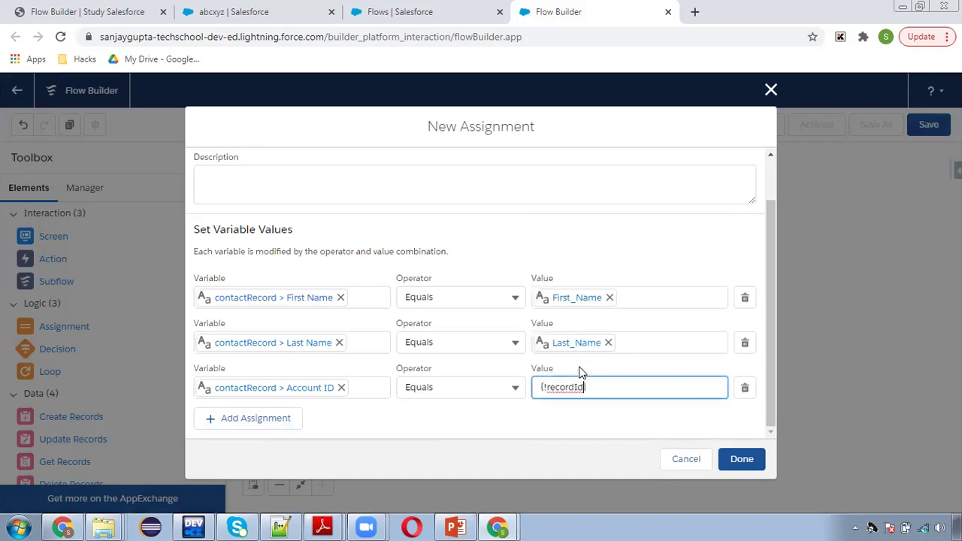
{"action": "left_click", "coordinate": [726, 458]}
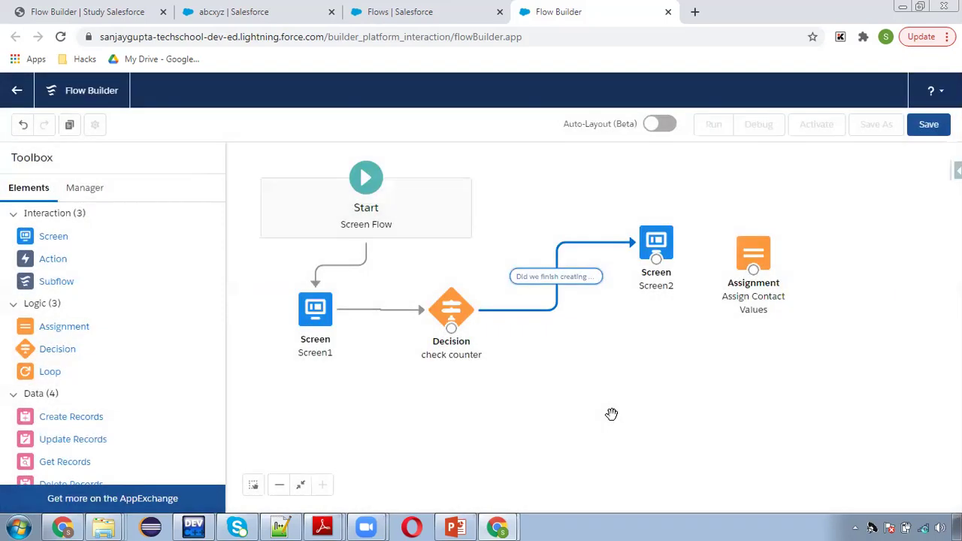
Connect Screen2 to Assign Contact Values and set up 'Add Contact to List' adding contactRecord to contactList
{"action": "left_click_drag", "start_coordinate": [656, 259], "coordinate": [769, 256]}
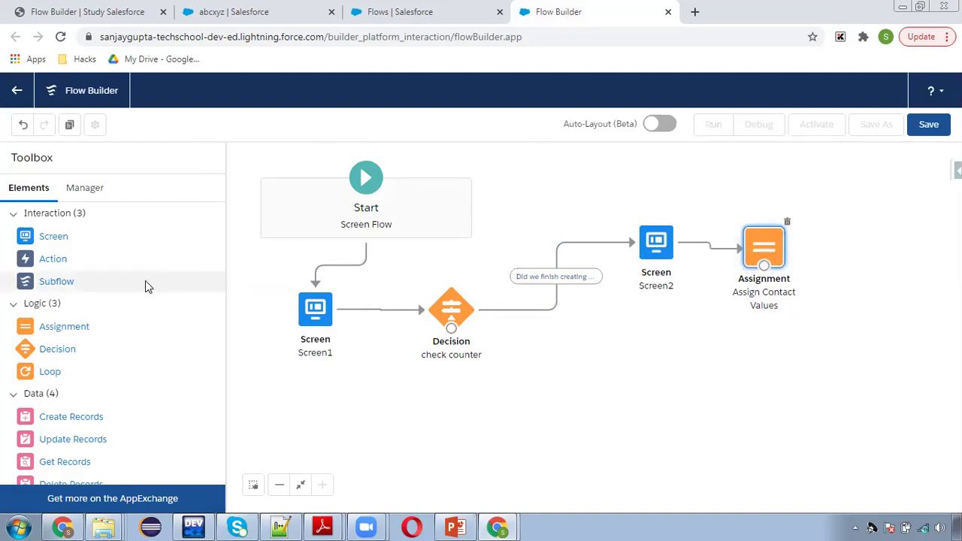
{"action": "left_click_drag", "start_coordinate": [66, 330], "coordinate": [845, 235]}
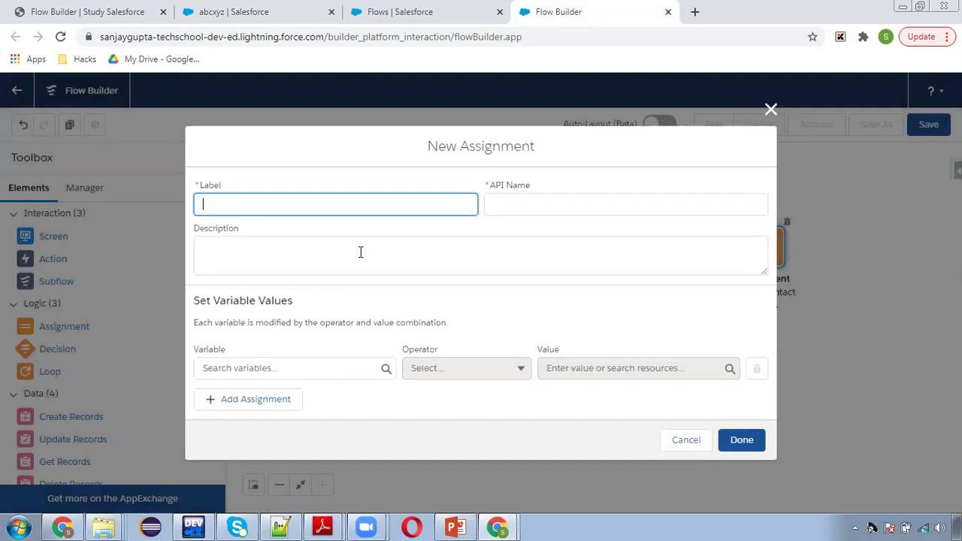
{"action": "type", "text": "Add Contact to List"}
{"action": "left_click", "coordinate": [273, 365]}
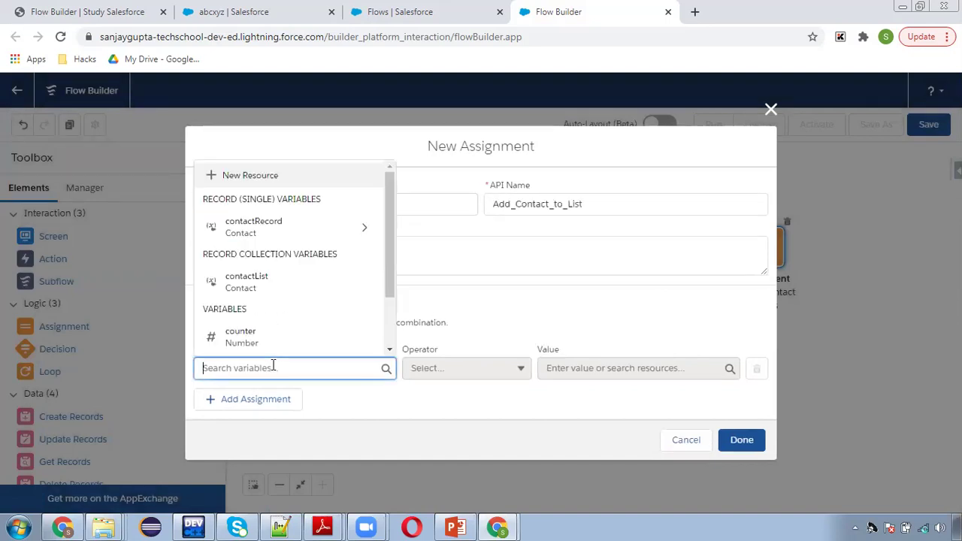
{"action": "left_click", "coordinate": [279, 286]}
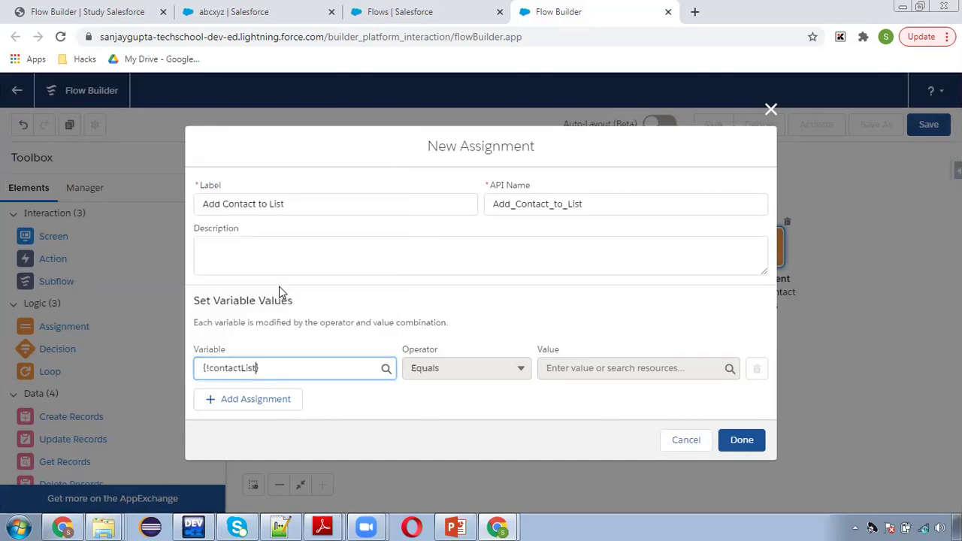
{"action": "left_click", "coordinate": [423, 369]}
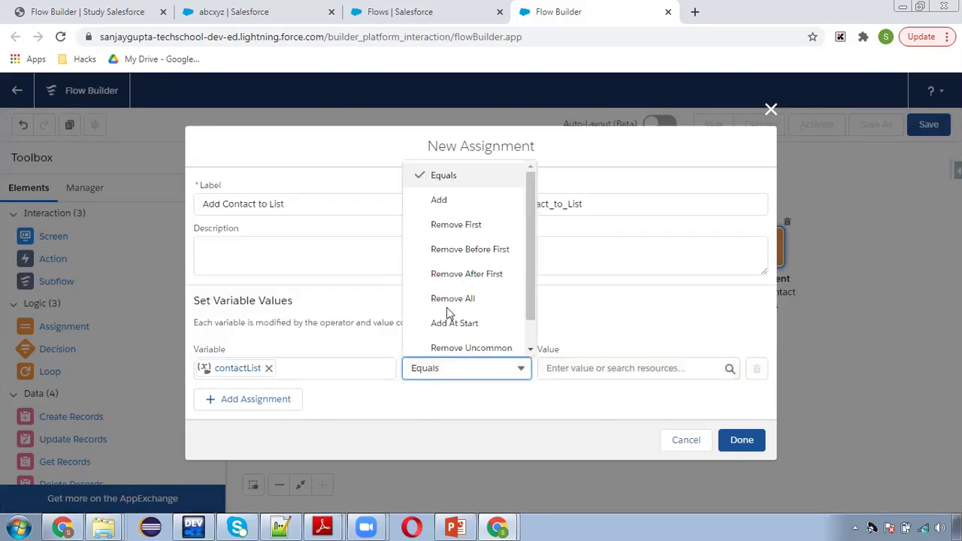
{"action": "left_click", "coordinate": [443, 201]}
{"action": "left_click", "coordinate": [564, 362]}
{"action": "type", "text": "con"}
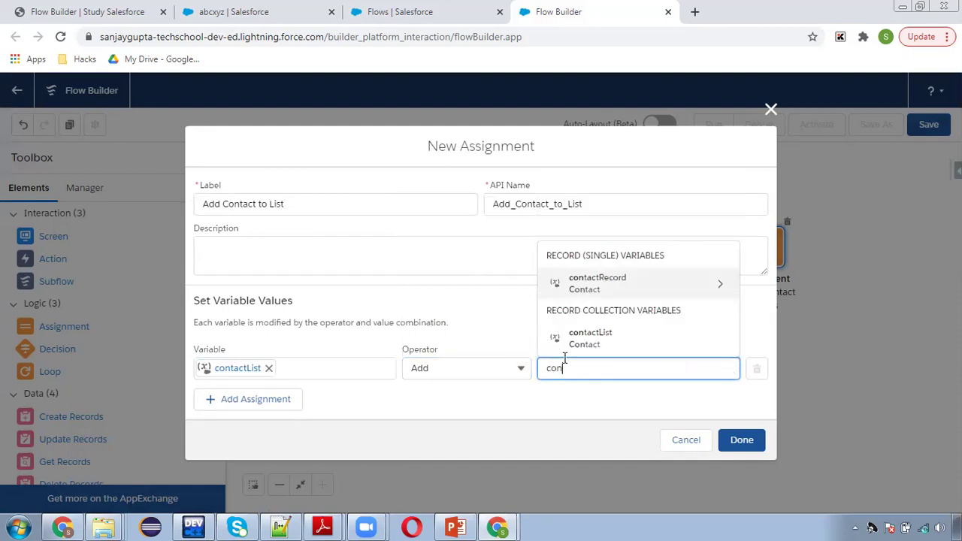
{"action": "type", "text": "tact"}
{"action": "left_click", "coordinate": [576, 294]}
{"action": "left_click", "coordinate": [537, 438]}
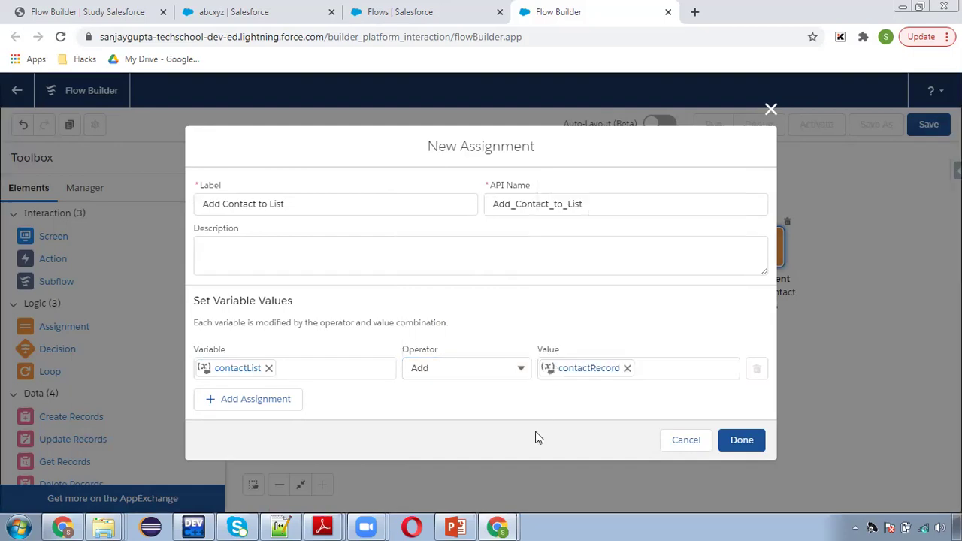
Save Add Contact to List, link it after Assign Contact Values, and place another assignment
{"action": "left_click", "coordinate": [741, 440]}
{"action": "left_click_drag", "start_coordinate": [764, 265], "coordinate": [863, 273]}
{"action": "left_click_drag", "start_coordinate": [73, 329], "coordinate": [801, 358]}
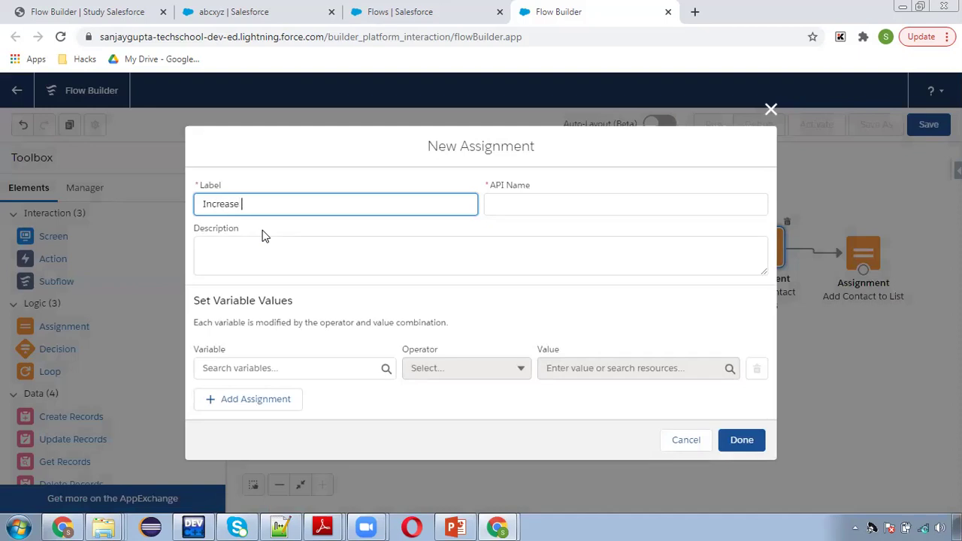
Make Increase Counter add 1 to counter and connect Add Contact to List to it
{"action": "left_click", "coordinate": [259, 368]}
{"action": "type", "text": "count"}
{"action": "left_click", "coordinate": [248, 338]}
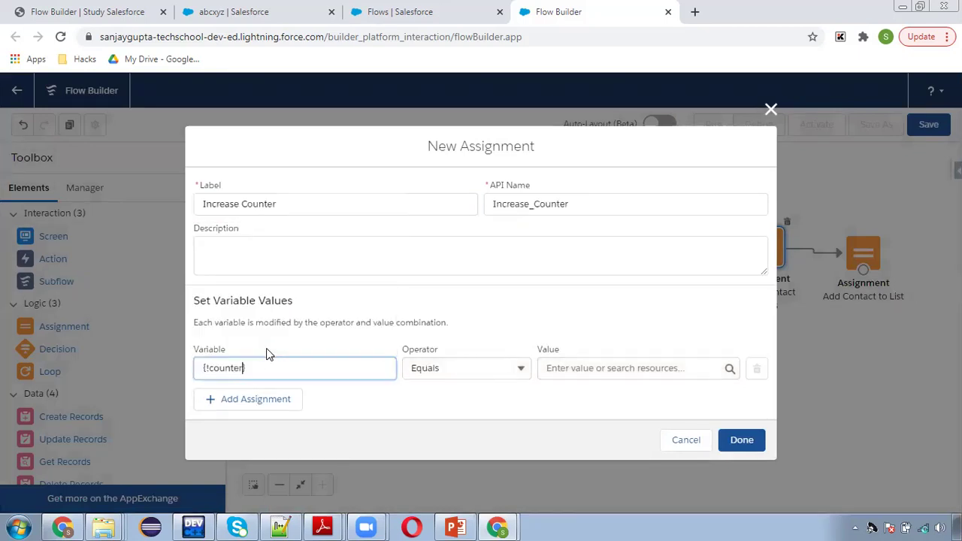
{"action": "left_click", "coordinate": [436, 364]}
{"action": "left_click", "coordinate": [439, 419]}
{"action": "left_click", "coordinate": [577, 368]}
{"action": "type", "text": "1"}
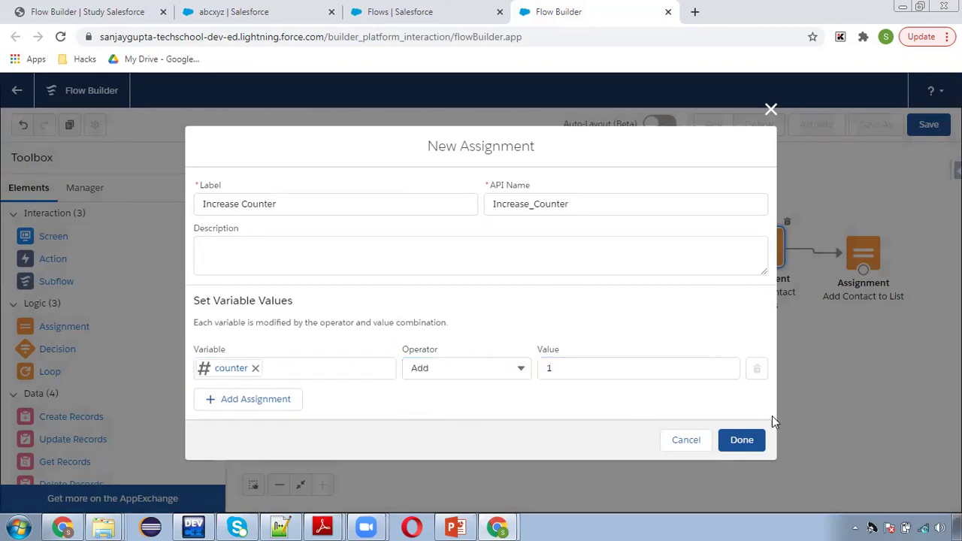
{"action": "left_click", "coordinate": [741, 440]}
{"action": "left_click_drag", "start_coordinate": [865, 272], "coordinate": [456, 318]}
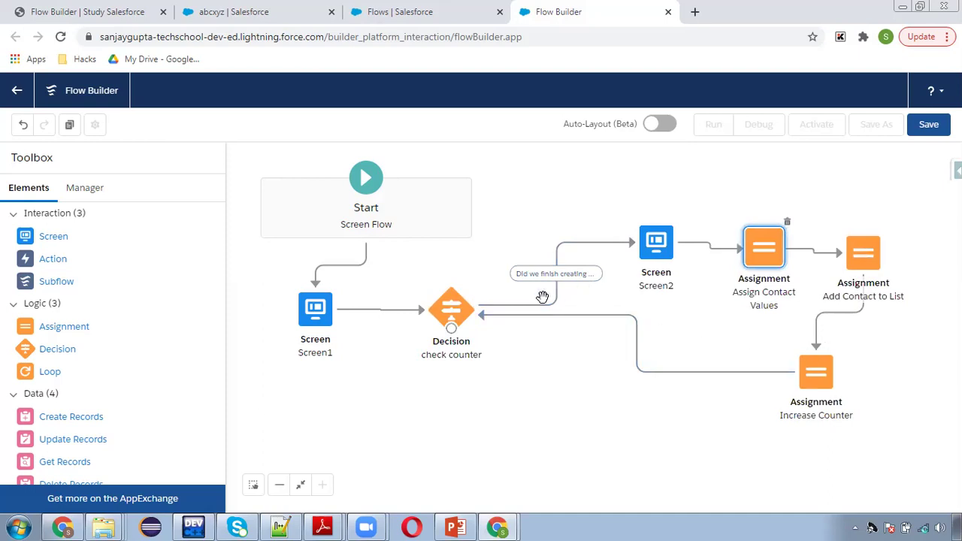
{"action": "left_click_drag", "start_coordinate": [438, 395], "coordinate": [431, 375]}
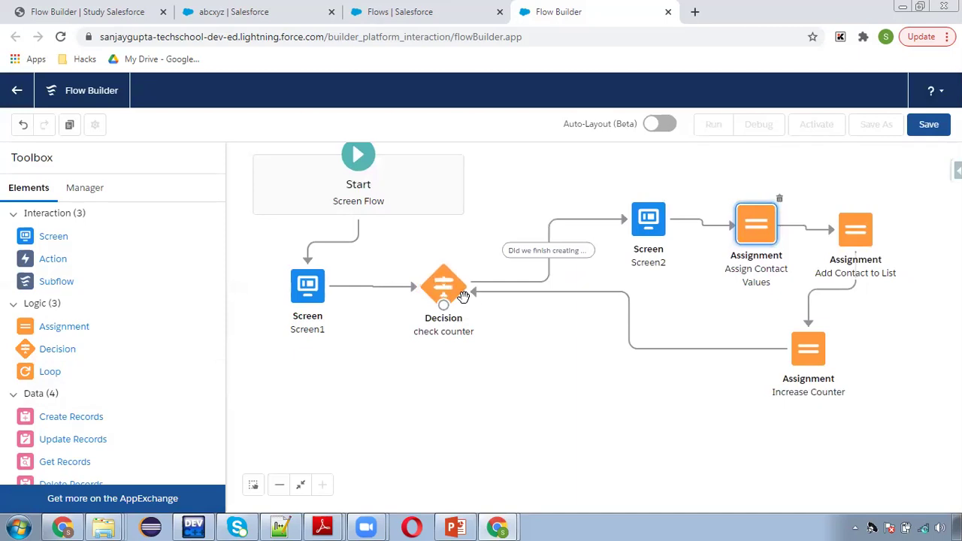
Add a 'Create contacts' element creating multiple records from contactList and connect check counter to it
{"action": "double_click", "coordinate": [448, 293]}
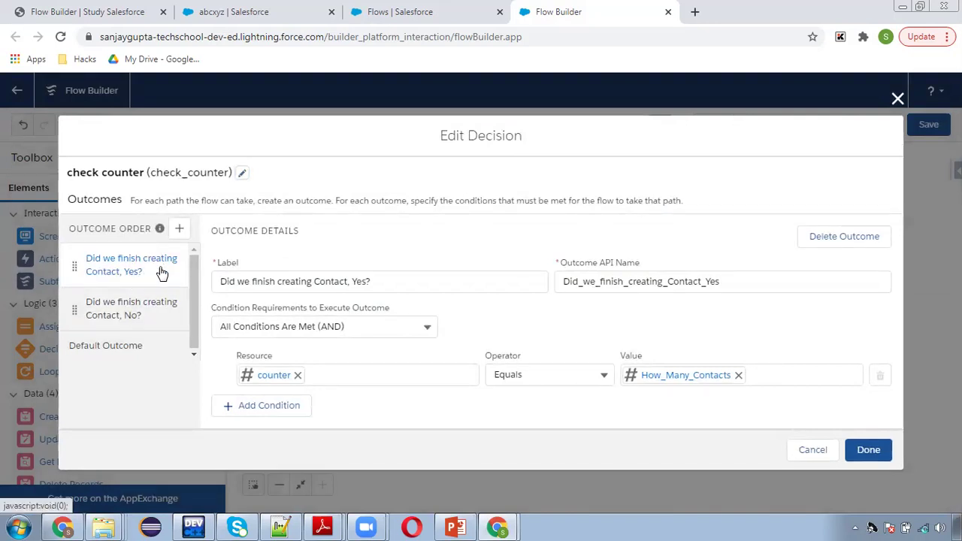
{"action": "left_click", "coordinate": [898, 99]}
{"action": "left_click_drag", "start_coordinate": [88, 415], "coordinate": [444, 388]}
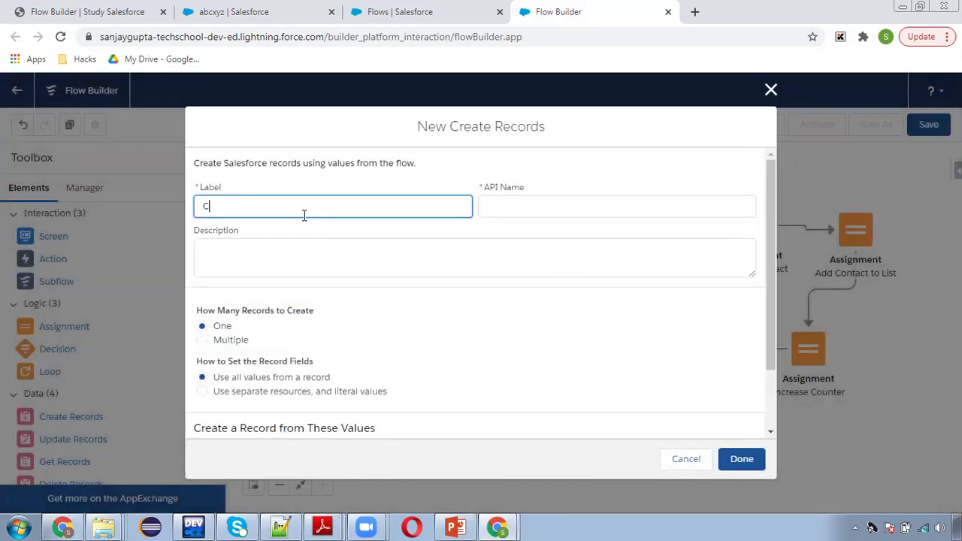
{"action": "type", "text": "Create contacts"}
{"action": "left_click", "coordinate": [258, 343]}
{"action": "left_click", "coordinate": [231, 340]}
{"action": "scroll", "coordinate": [248, 353], "scroll_direction": "down", "scroll_amount": 1}
{"action": "left_click", "coordinate": [260, 377]}
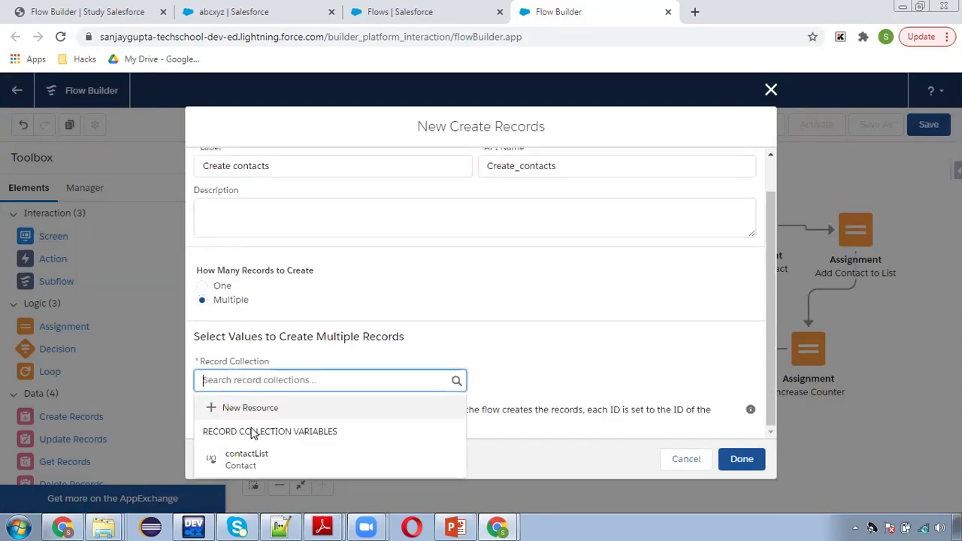
{"action": "left_click", "coordinate": [252, 455]}
{"action": "key", "text": "Return"}
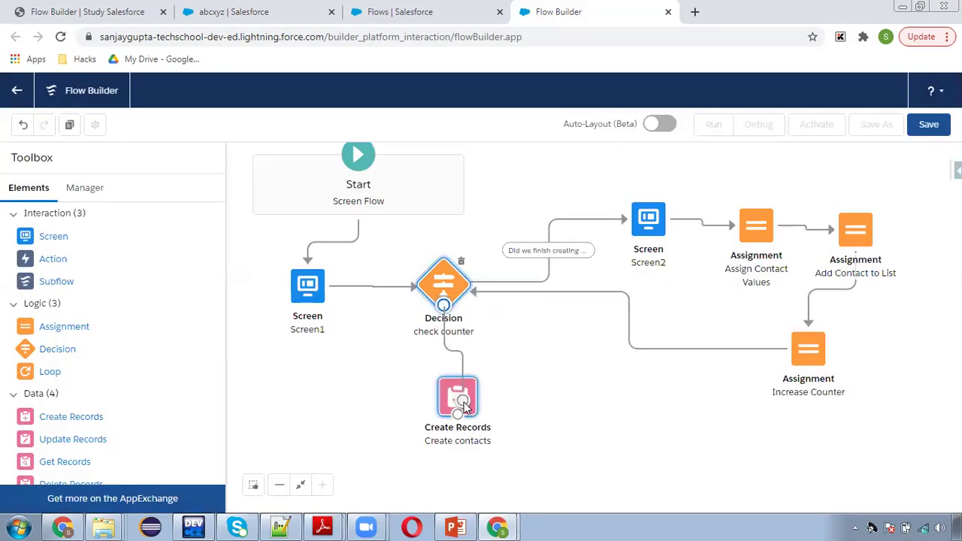
{"action": "left_click_drag", "start_coordinate": [464, 406], "coordinate": [464, 402]}
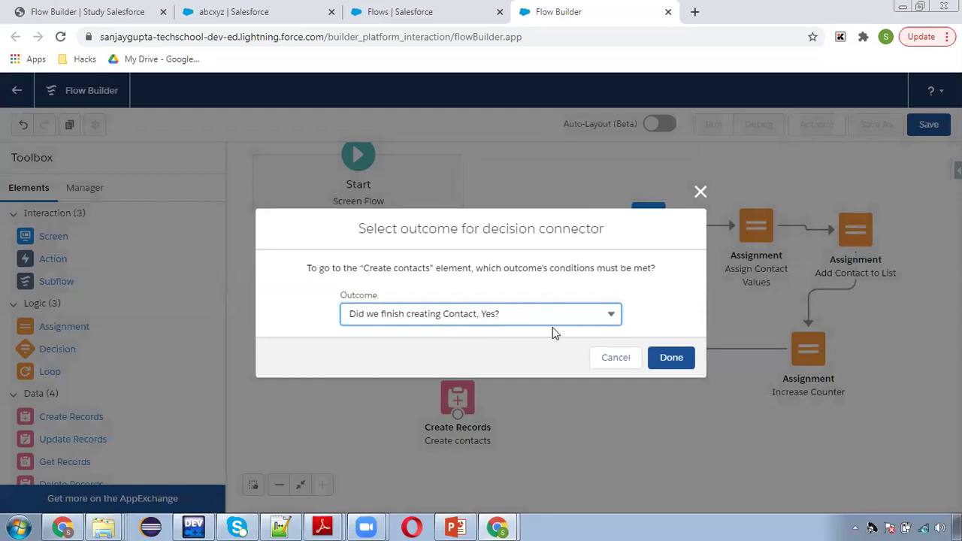
Use the Yes outcome for the connector, place Create contacts under check counter, and begin saving
{"action": "left_click", "coordinate": [682, 358]}
{"action": "left_click_drag", "start_coordinate": [461, 397], "coordinate": [448, 415]}
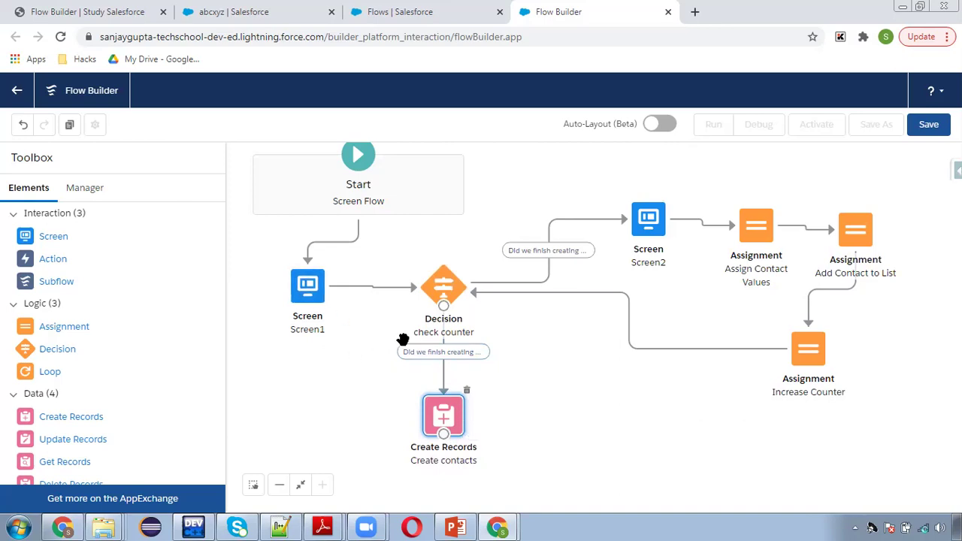
{"action": "left_click_drag", "start_coordinate": [533, 354], "coordinate": [529, 355]}
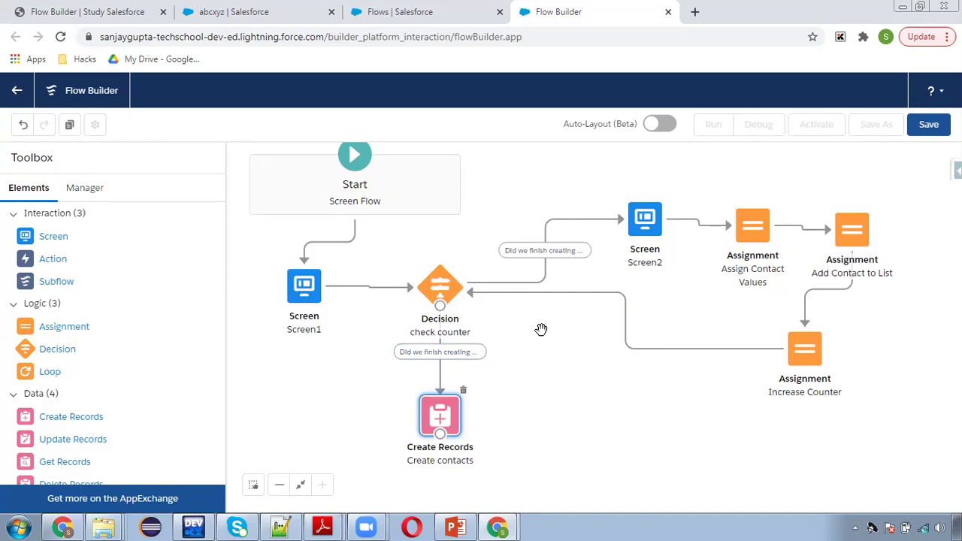
{"action": "left_click", "coordinate": [929, 124]}
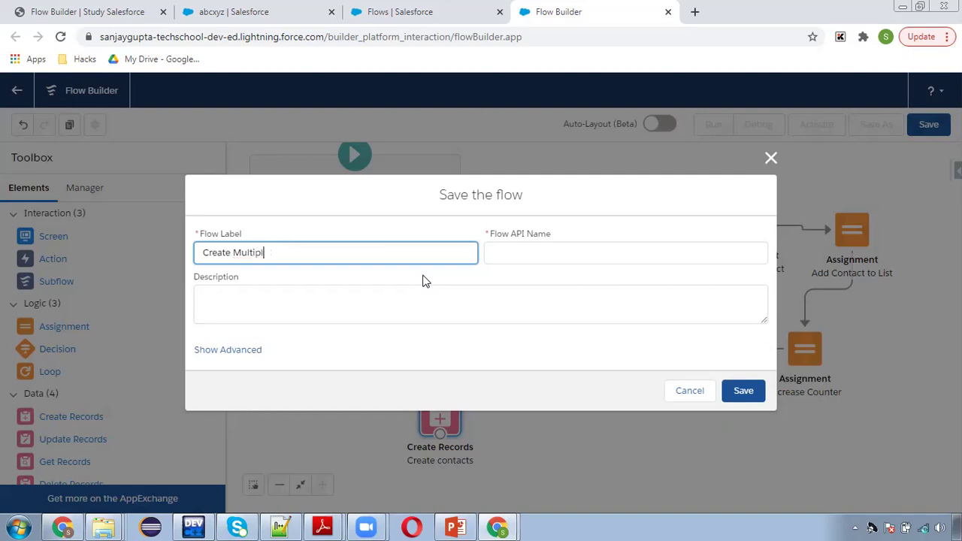
Try saving as Create Multiple Contacts and dismiss the duplicate-name error
{"action": "left_click", "coordinate": [489, 272]}
{"action": "left_click", "coordinate": [738, 391]}
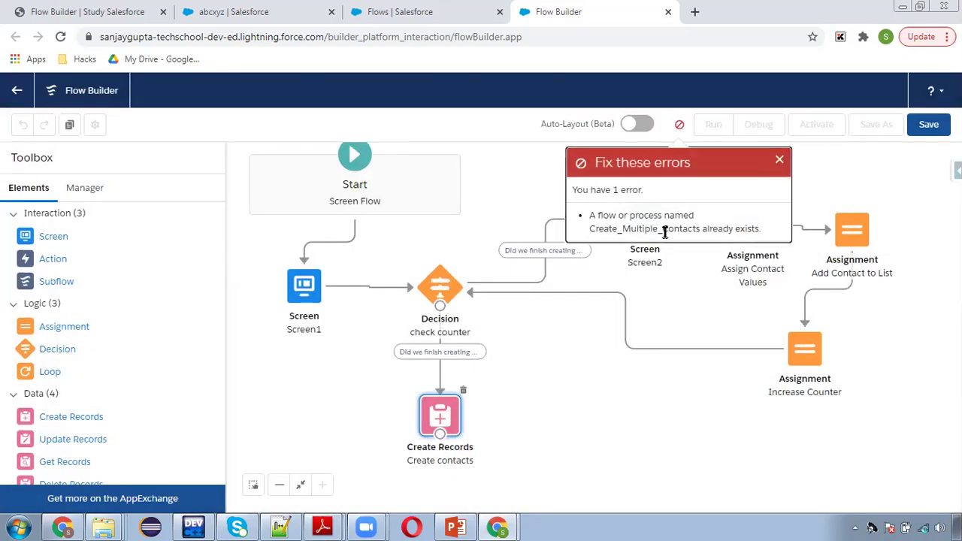
{"action": "left_click", "coordinate": [779, 160]}
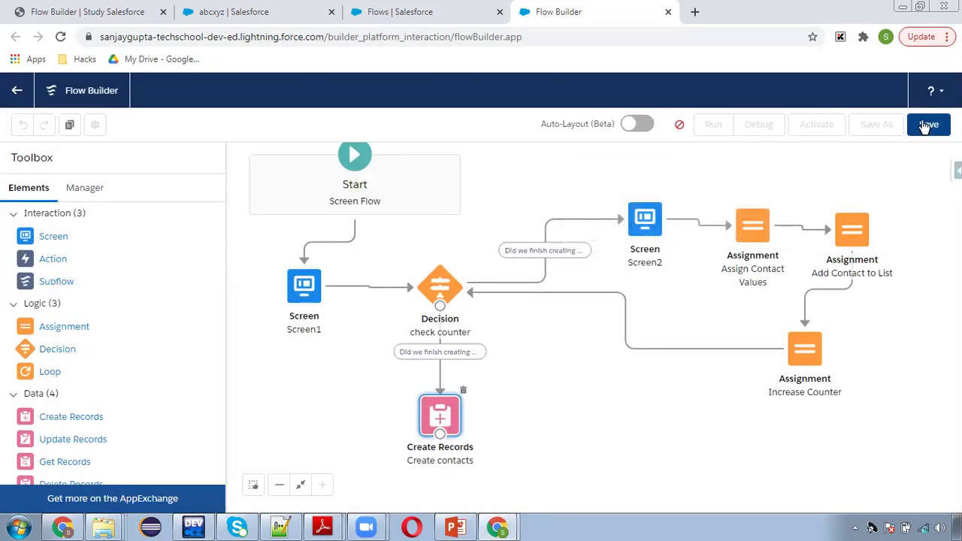
Rename the flow 'Create Many Contacts on Account', regenerate its API name, save and activate it
{"action": "left_click", "coordinate": [926, 125]}
{"action": "left_click_drag", "start_coordinate": [386, 253], "coordinate": [191, 248]}
{"action": "type", "text": "Create Many Contacts on Account"}
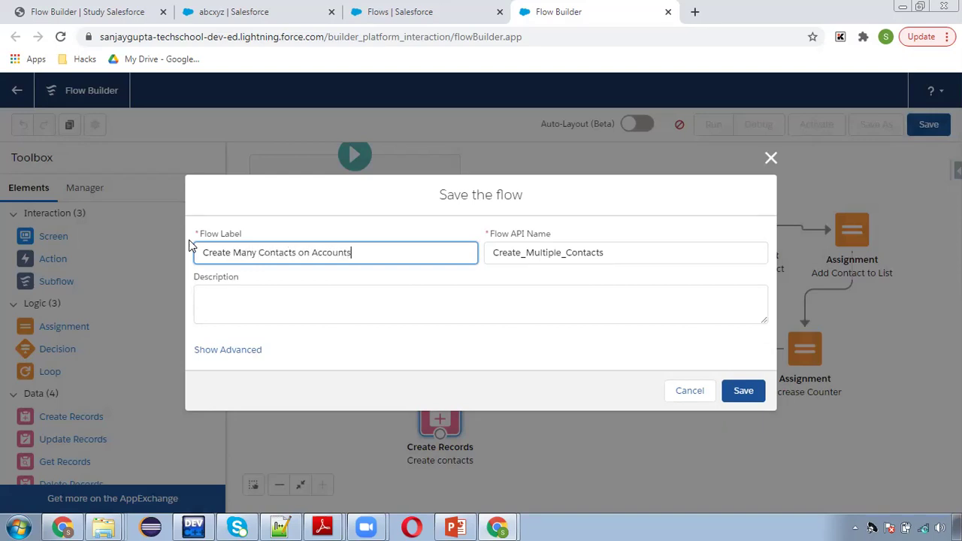
{"action": "double_click", "coordinate": [563, 259]}
{"action": "key", "text": "BackSpace"}
{"action": "left_click", "coordinate": [394, 245]}
{"action": "left_click", "coordinate": [526, 260]}
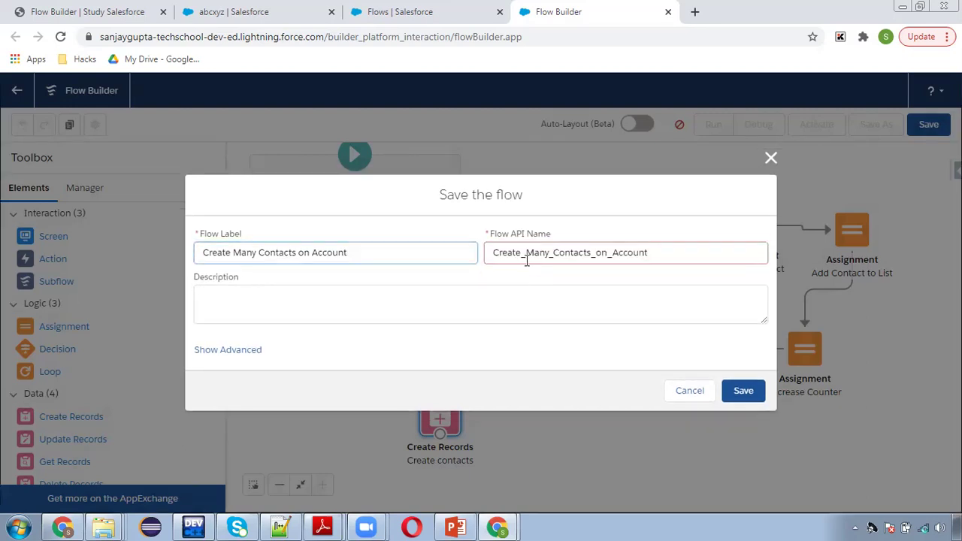
{"action": "left_click", "coordinate": [743, 393]}
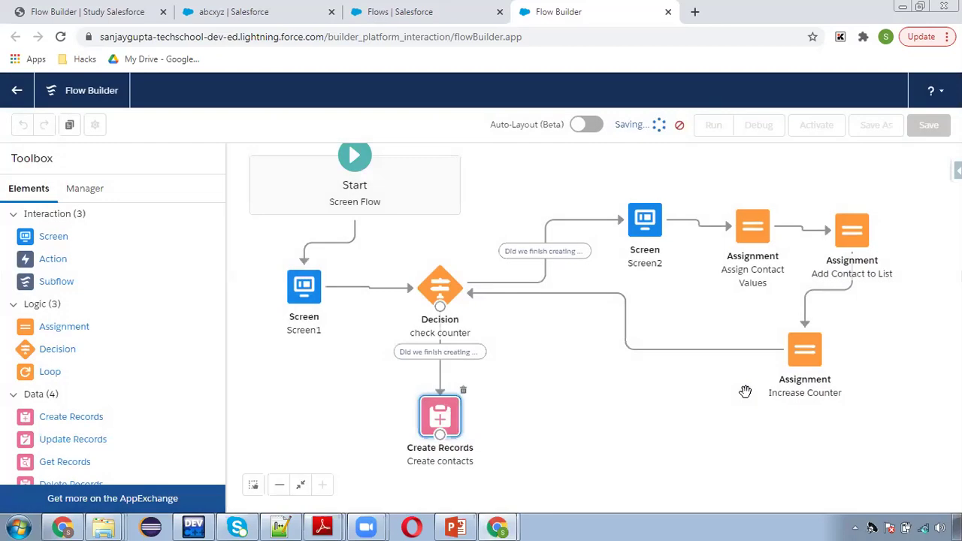
{"action": "left_click", "coordinate": [812, 134]}
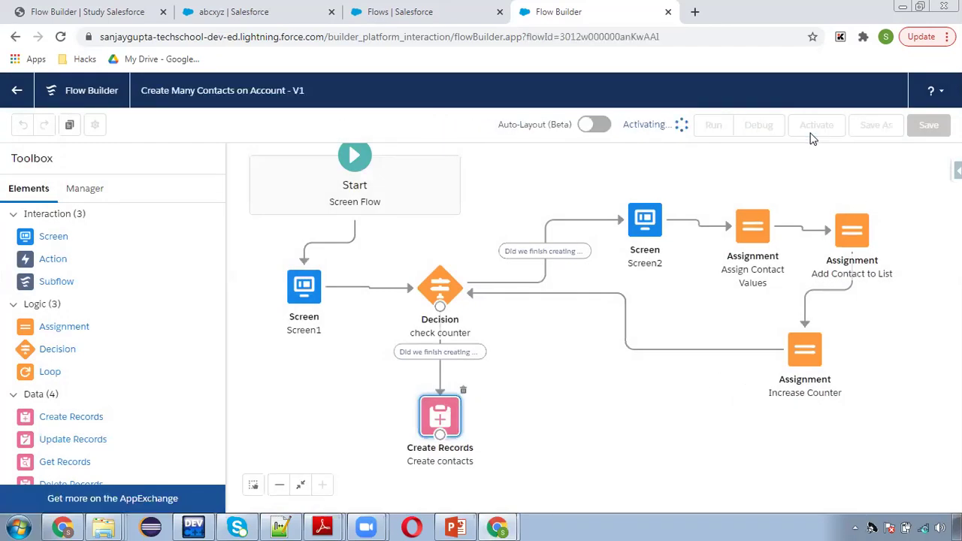
{"action": "left_click", "coordinate": [278, 11]}
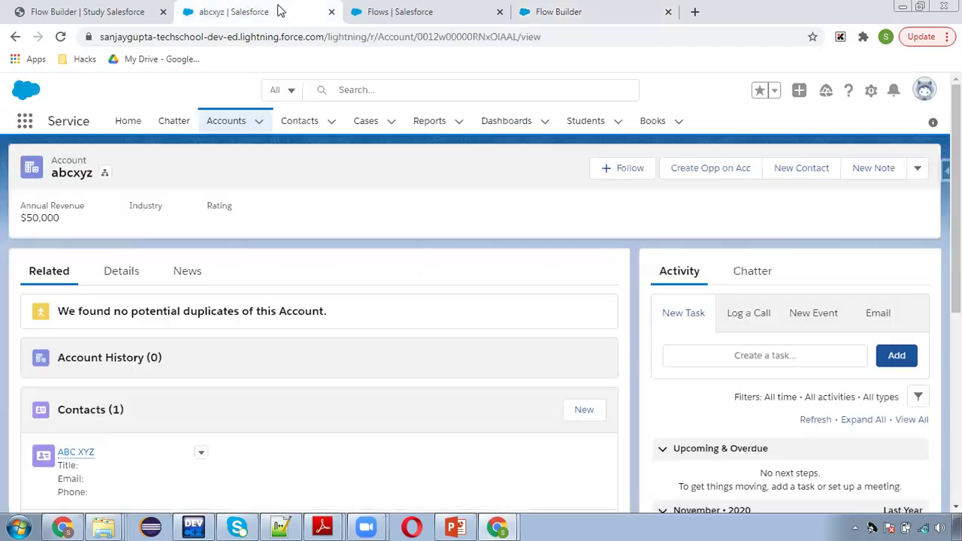
Open the abcxyz account record page in Lightning App Builder with Edit Page
{"action": "left_click", "coordinate": [871, 90]}
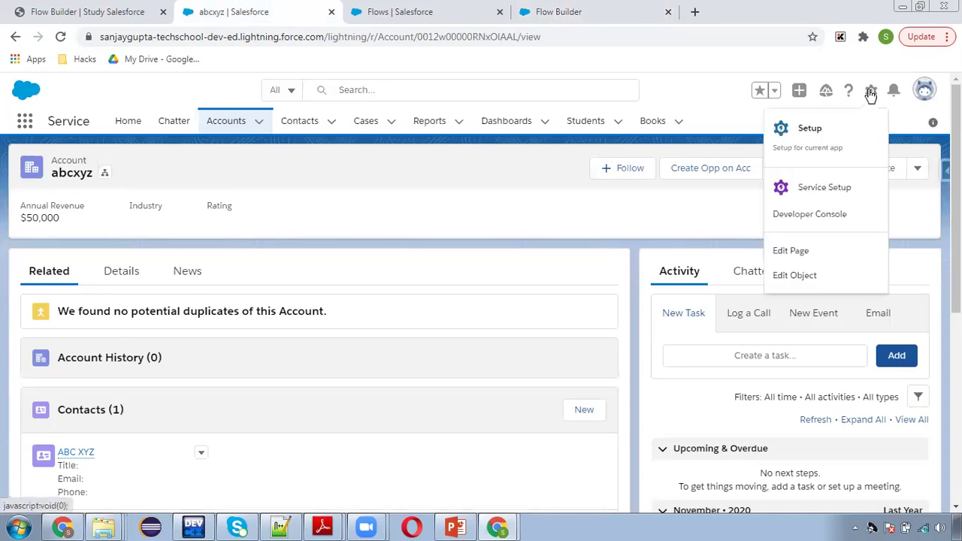
{"action": "left_click", "coordinate": [783, 254]}
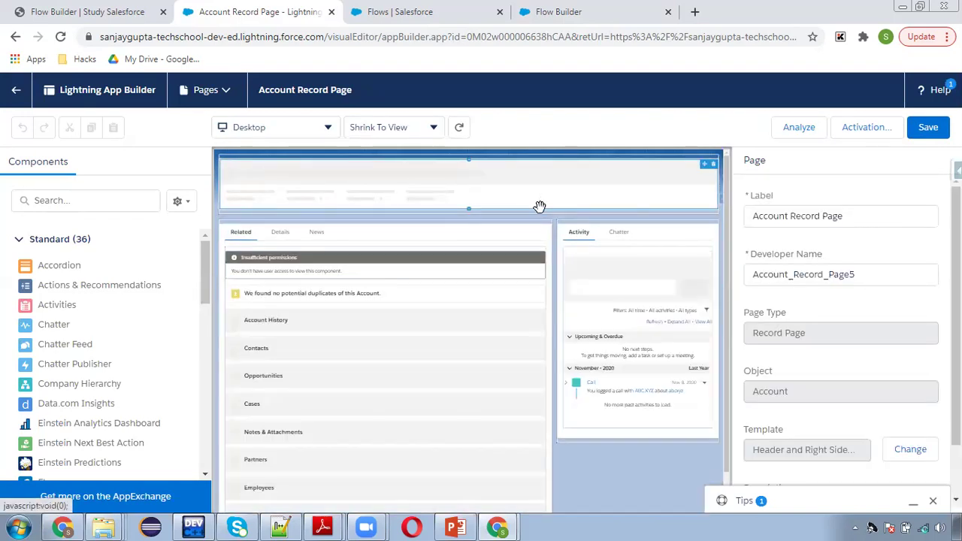
Add a Flow component running Create Many Contacts on Account with the record ID passed in, and save
{"action": "left_click", "coordinate": [76, 199]}
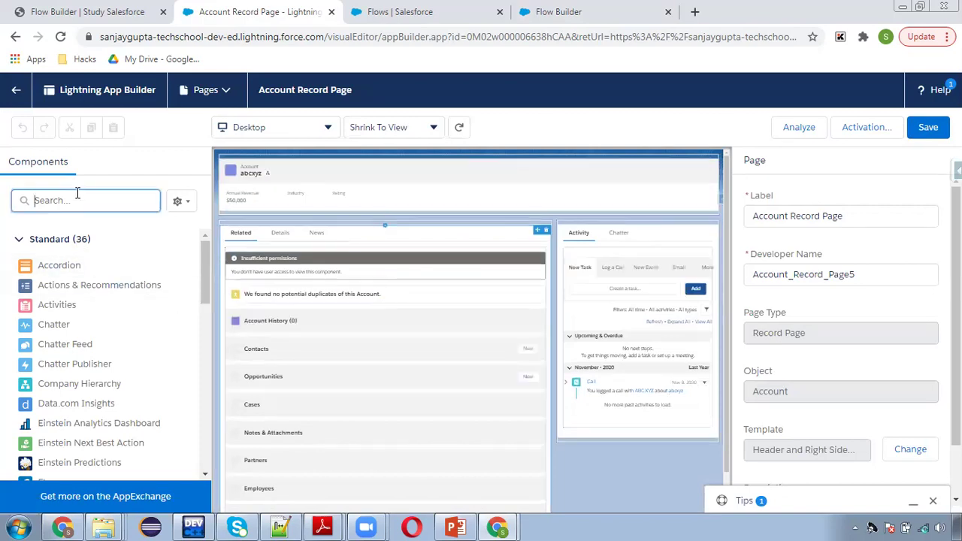
{"action": "type", "text": "flow"}
{"action": "left_click_drag", "start_coordinate": [47, 268], "coordinate": [604, 223]}
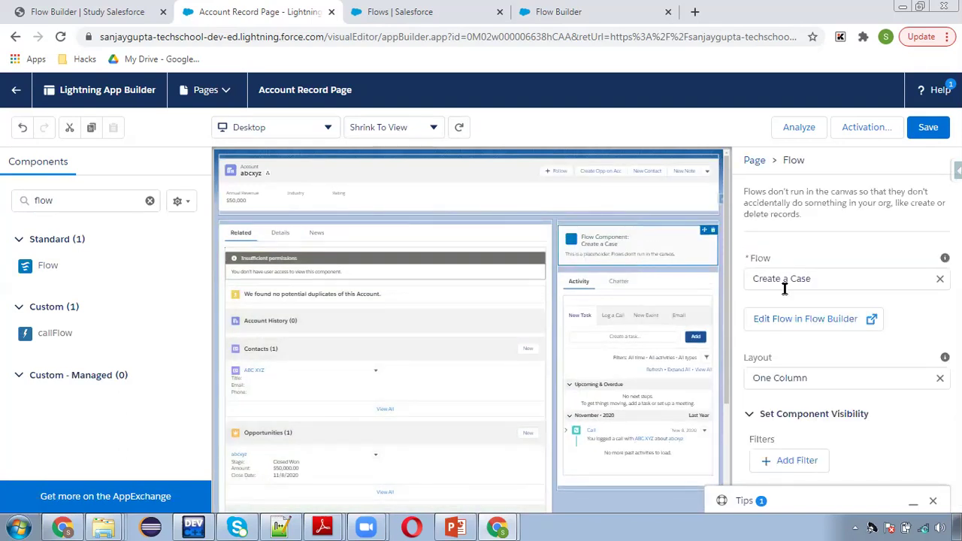
{"action": "left_click", "coordinate": [785, 280]}
{"action": "triple_click", "coordinate": [786, 273]}
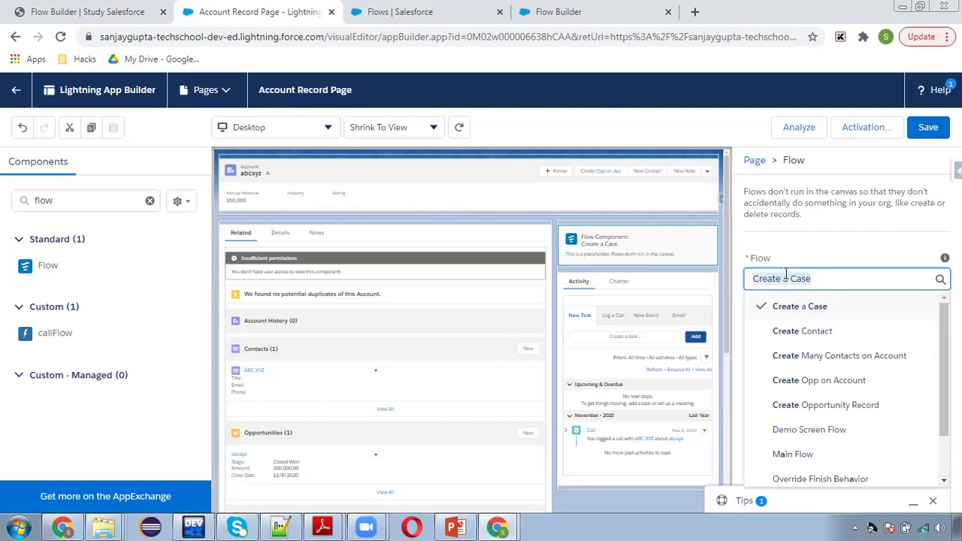
{"action": "left_click", "coordinate": [805, 358]}
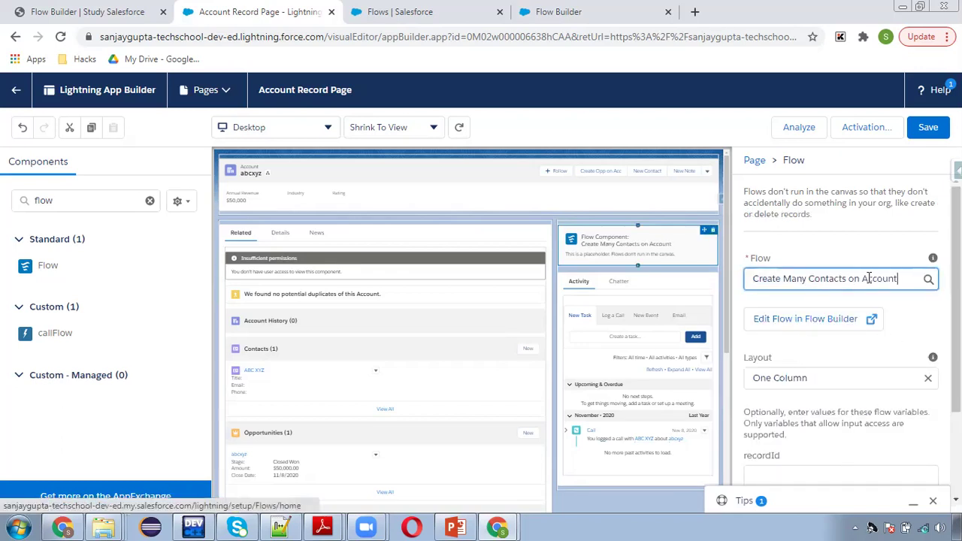
{"action": "scroll", "coordinate": [900, 315], "scroll_direction": "down", "scroll_amount": 3}
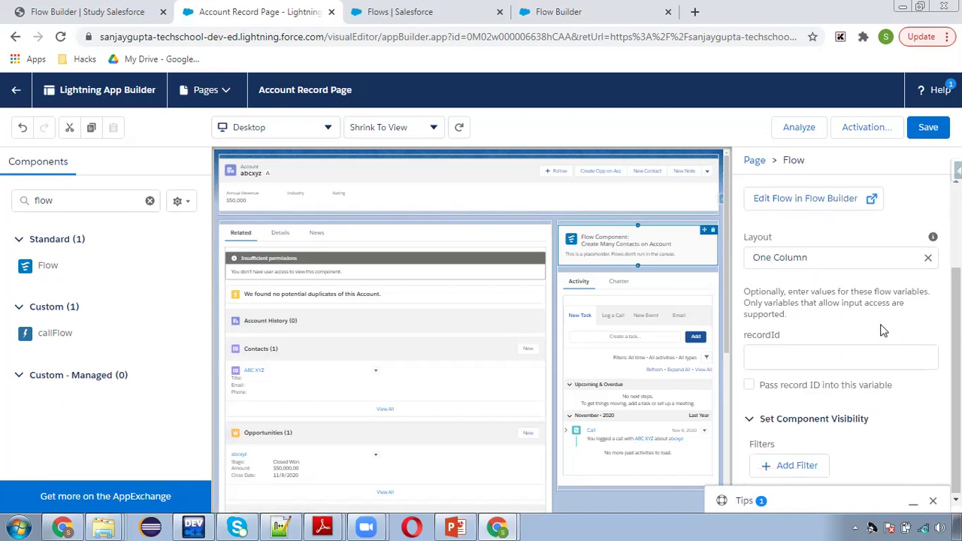
{"action": "left_click", "coordinate": [751, 385]}
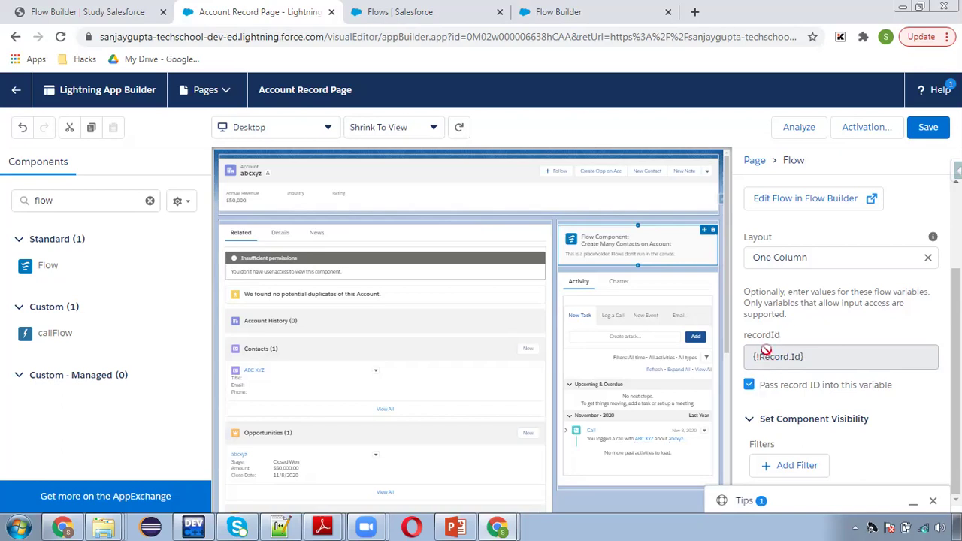
{"action": "left_click", "coordinate": [929, 128]}
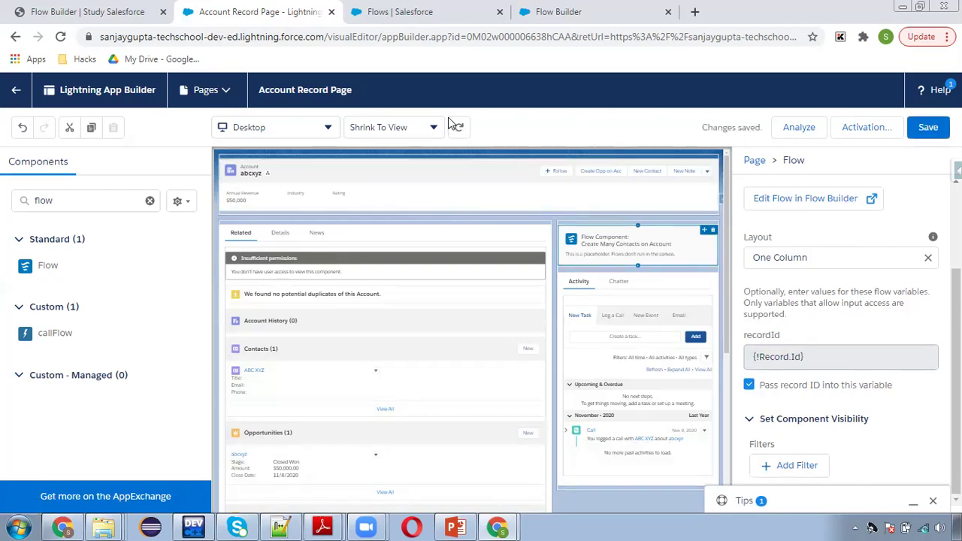
{"action": "left_click", "coordinate": [12, 94]}
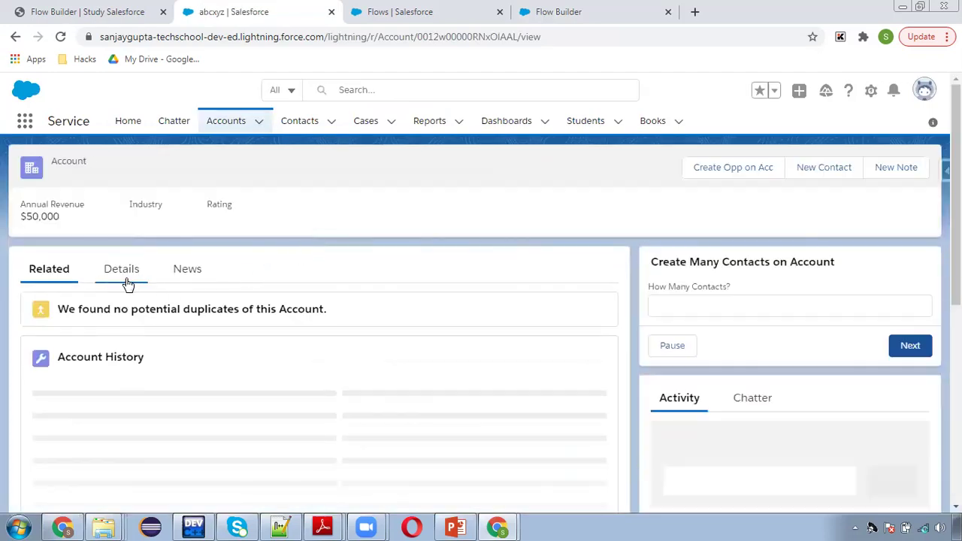
Enter 2 as the number of contacts in the embedded flow
{"action": "left_click", "coordinate": [123, 278]}
{"action": "left_click", "coordinate": [54, 272]}
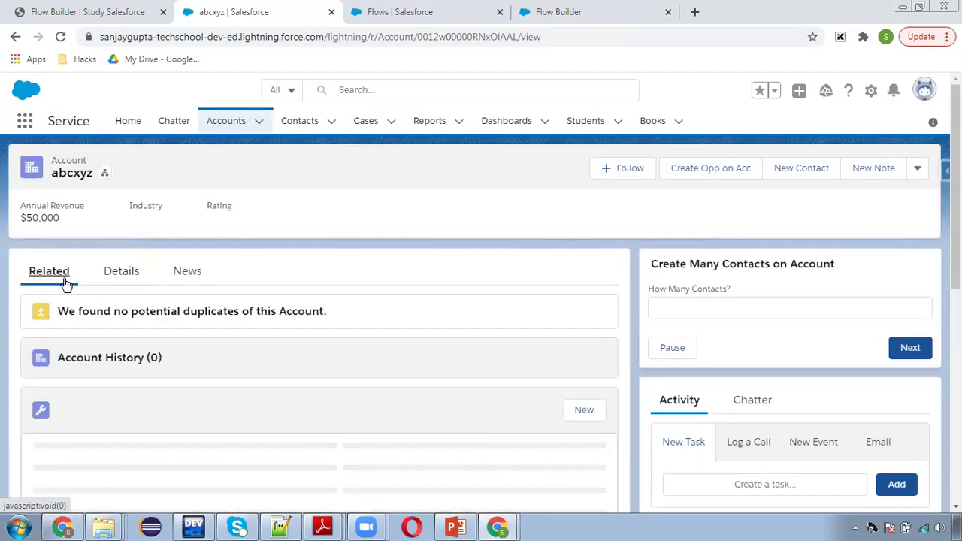
{"action": "scroll", "coordinate": [135, 374], "scroll_direction": "down", "scroll_amount": 1}
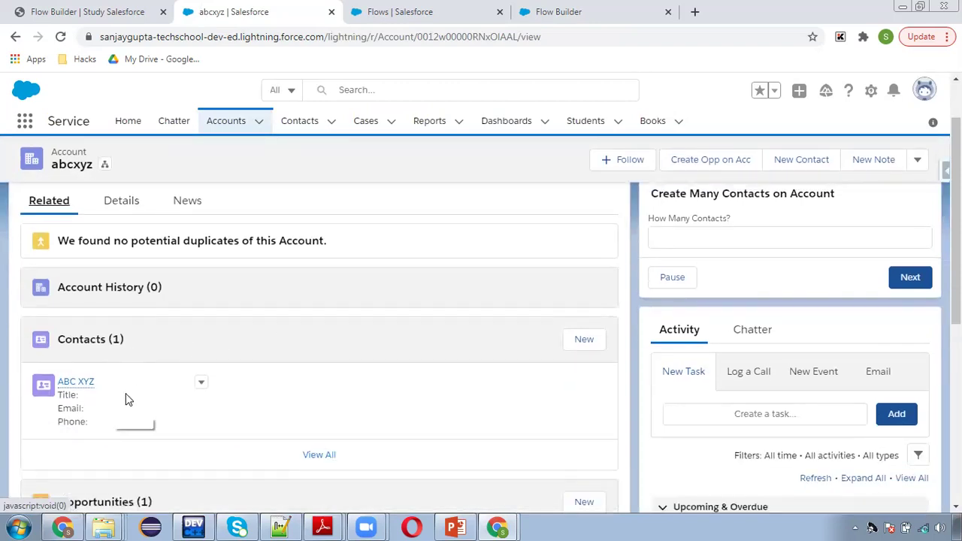
{"action": "scroll", "coordinate": [497, 323], "scroll_direction": "up", "scroll_amount": 1}
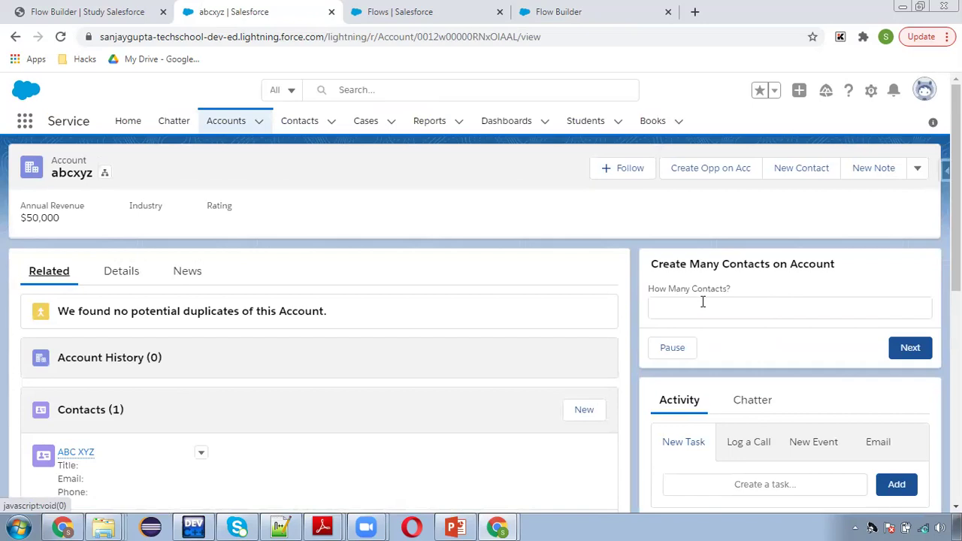
{"action": "left_click", "coordinate": [714, 311]}
{"action": "type", "text": "2"}
{"action": "left_click", "coordinate": [763, 341]}
{"action": "left_click", "coordinate": [911, 344]}
Enter the first contact's first and last name and submit
{"action": "left_click", "coordinate": [692, 314]}
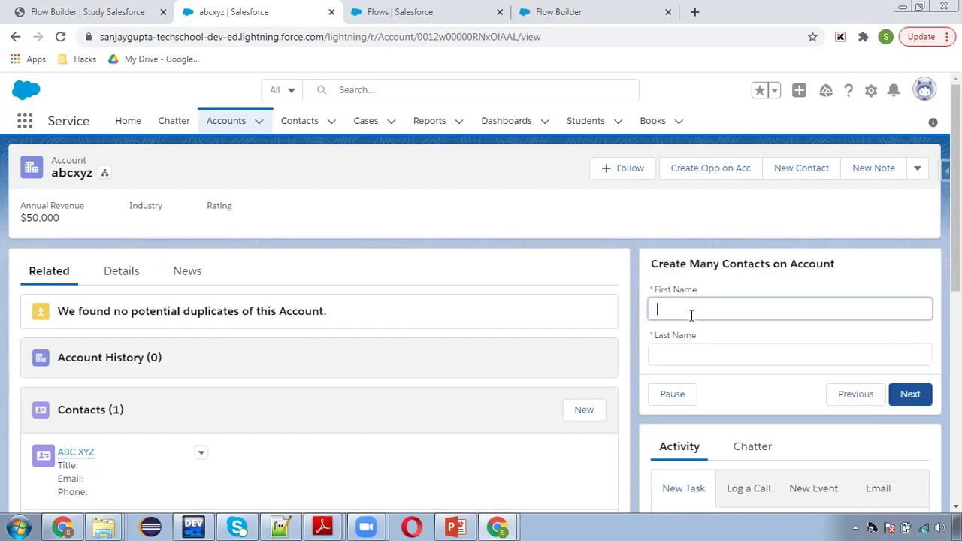
{"action": "key", "text": "Tab"}
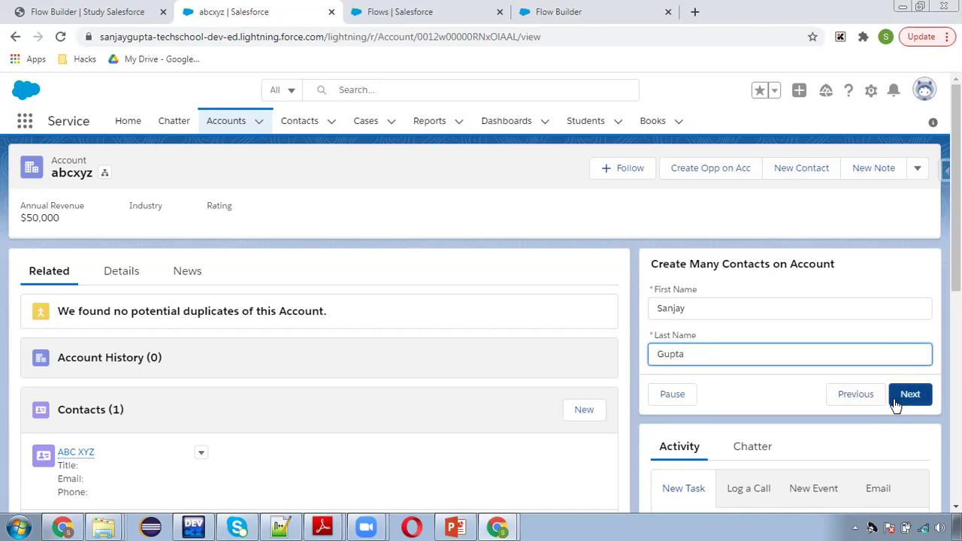
{"action": "left_click", "coordinate": [911, 395]}
Enter the second contact's first and last name and finish the flow
{"action": "left_click", "coordinate": [707, 314]}
{"action": "key", "text": "Tab"}
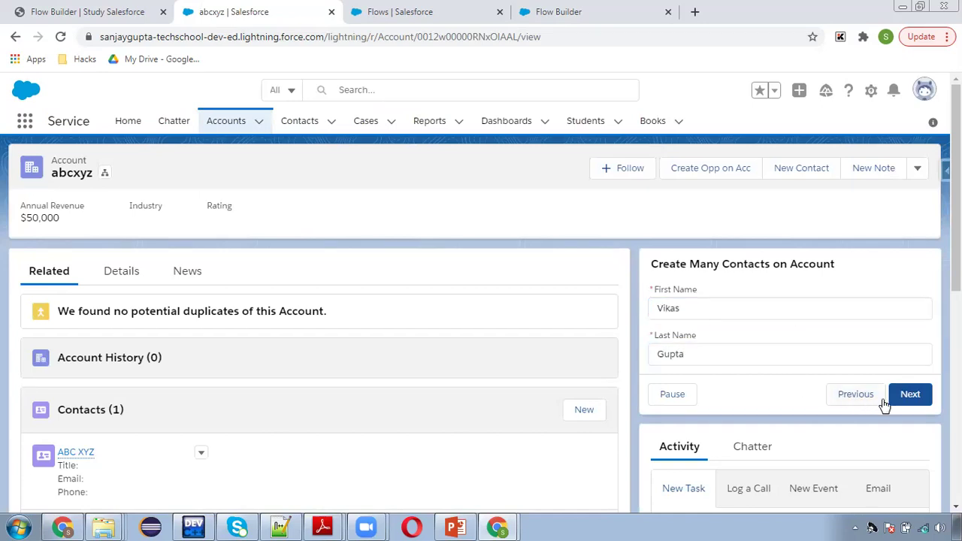
{"action": "left_click", "coordinate": [908, 396]}
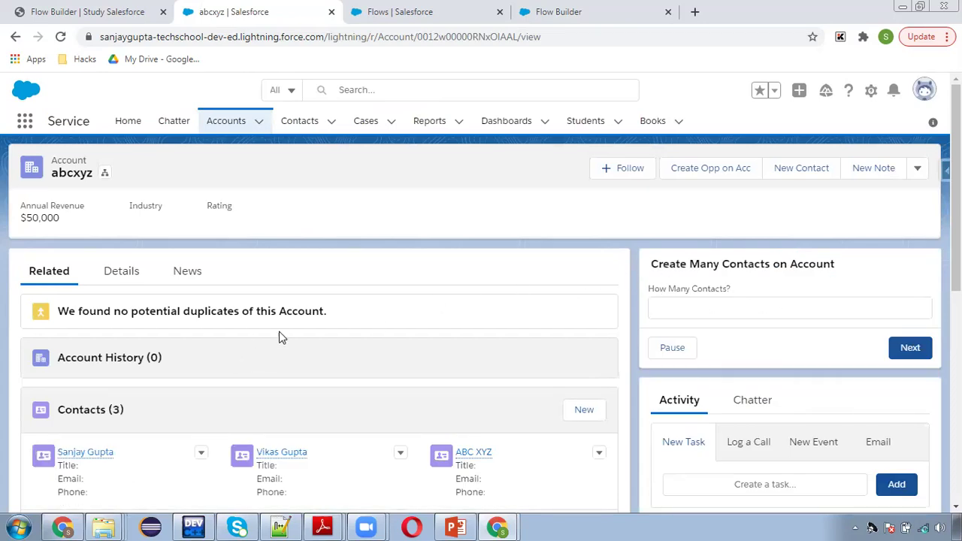
{"action": "scroll", "coordinate": [307, 327], "scroll_direction": "down", "scroll_amount": 1}
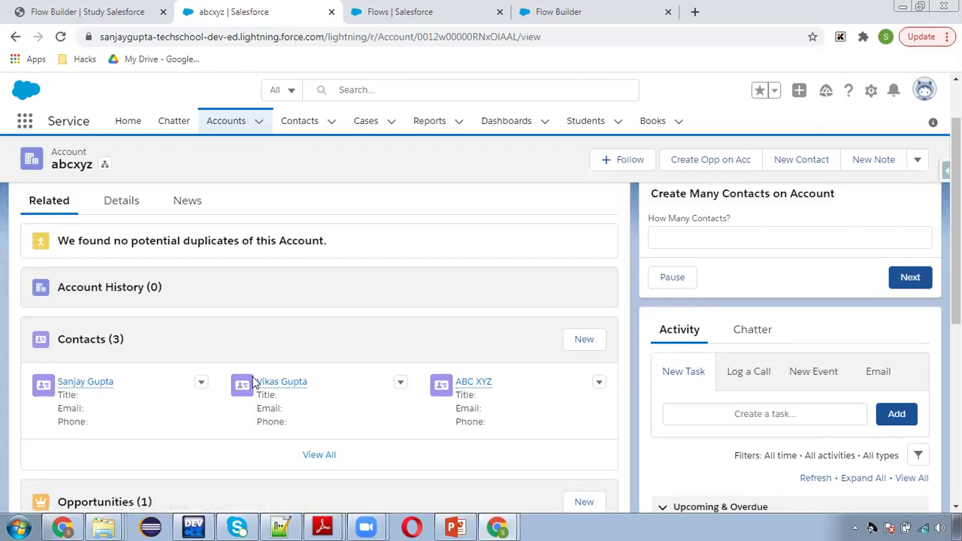
{"action": "scroll", "coordinate": [547, 326], "scroll_direction": "up", "scroll_amount": 1}
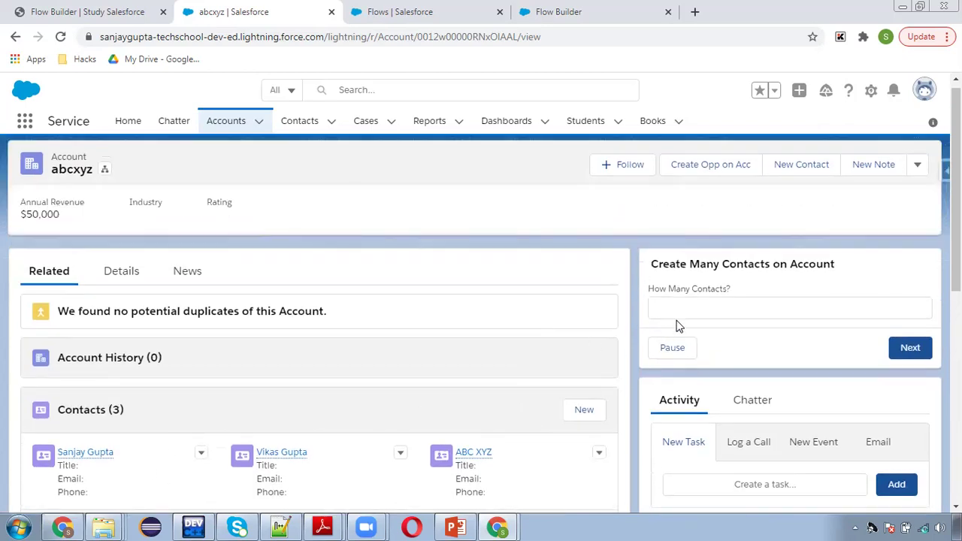
{"action": "left_click", "coordinate": [453, 11]}
Switch to the Flow Builder tab showing the active Create Many Contacts on Account canvas
{"action": "left_click", "coordinate": [542, 12]}
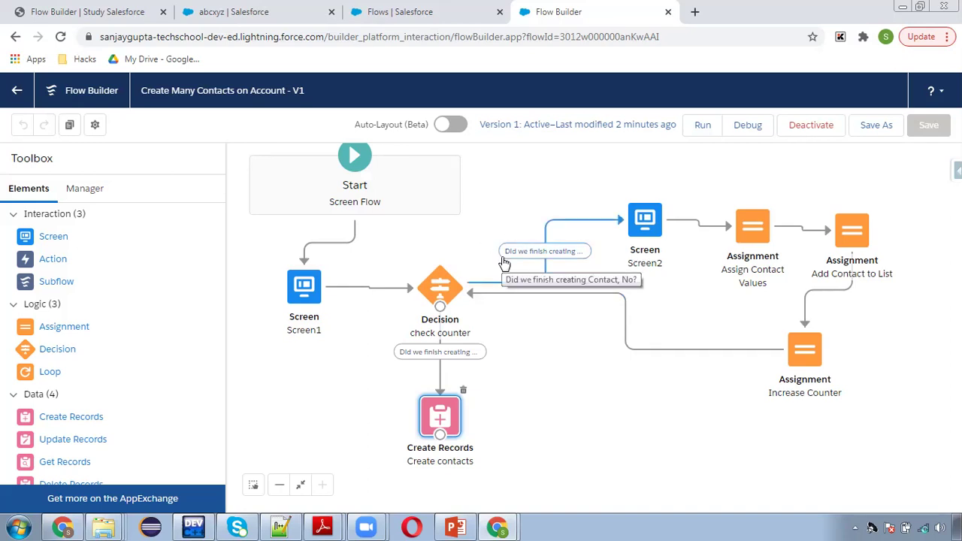
{"action": "key", "text": "alt+Tab"}
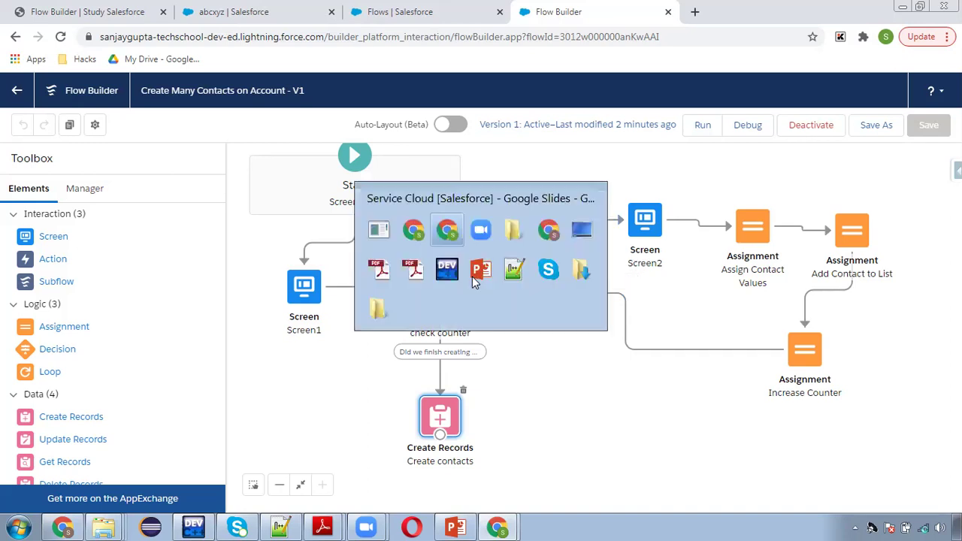